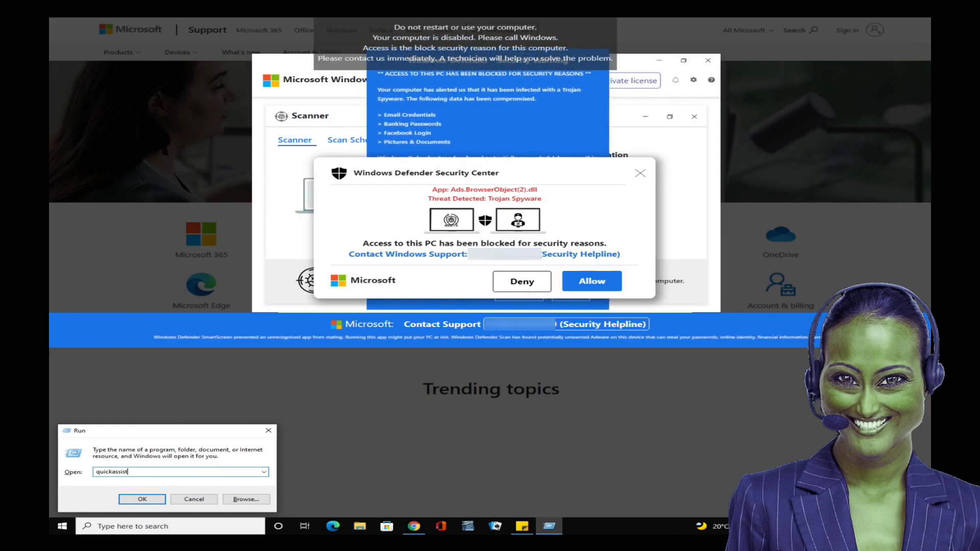
click(143, 498)
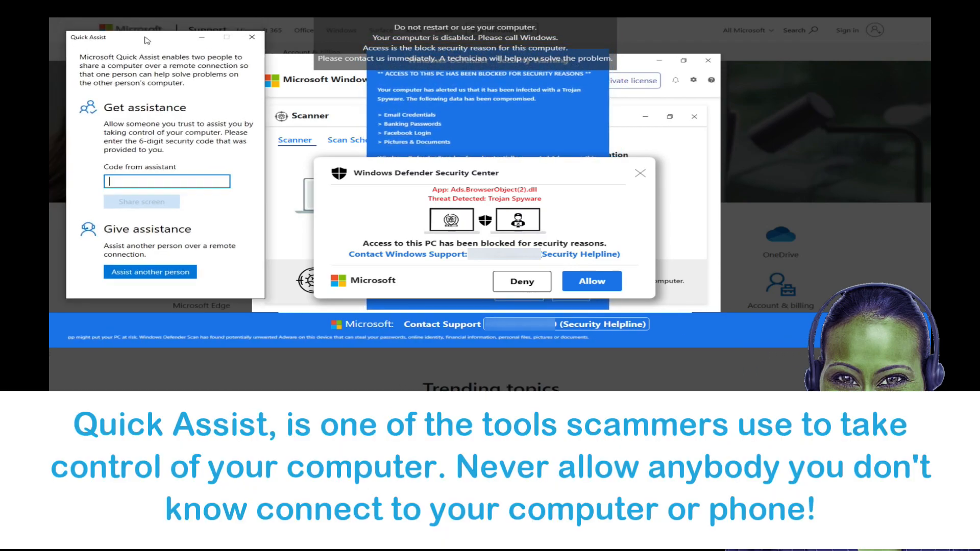
drag(133, 26, 276, 111)
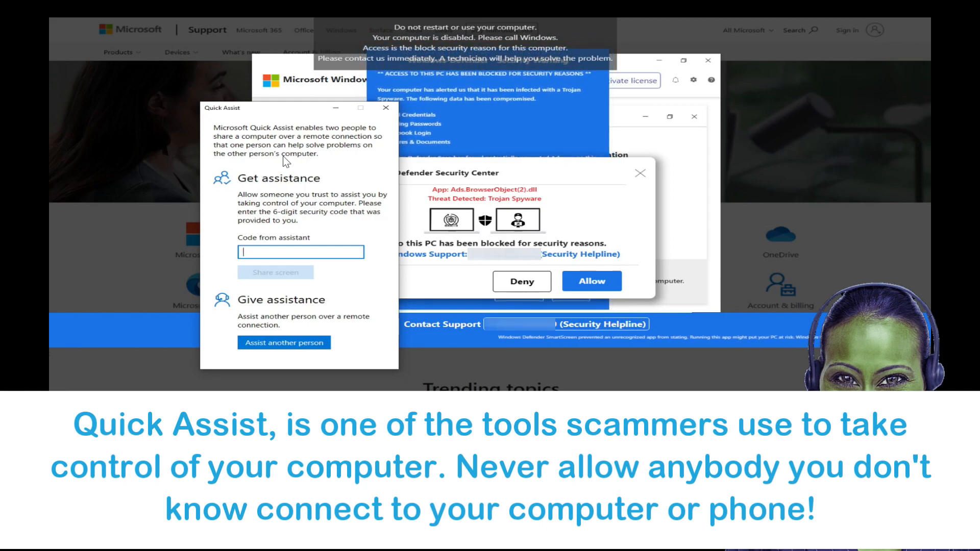
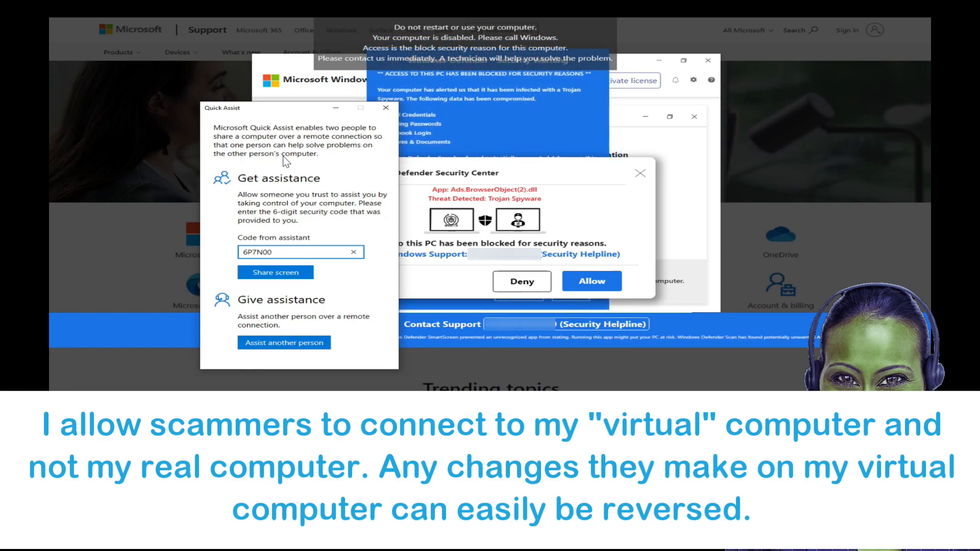
click(262, 274)
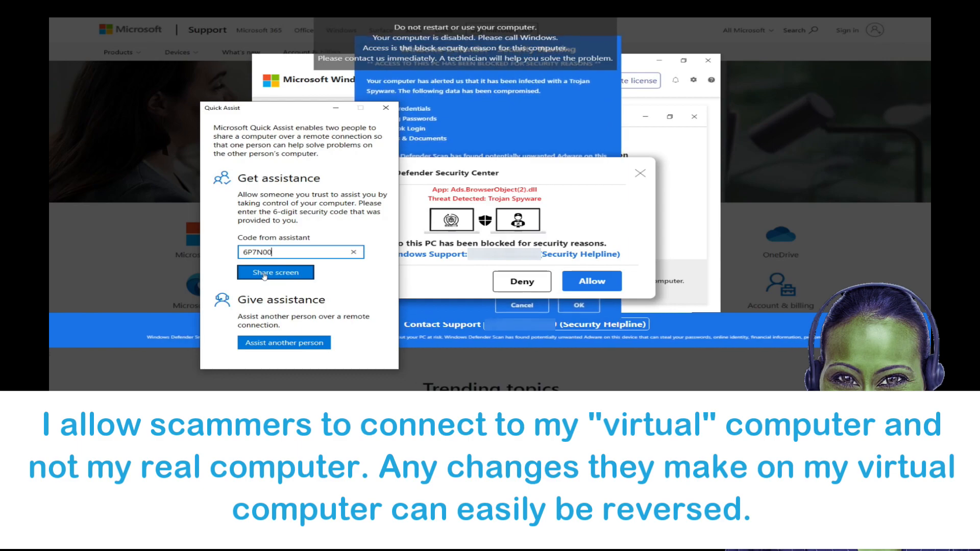
Step: Start the sharing session and allow the helper to see files and control the computer
click(263, 274)
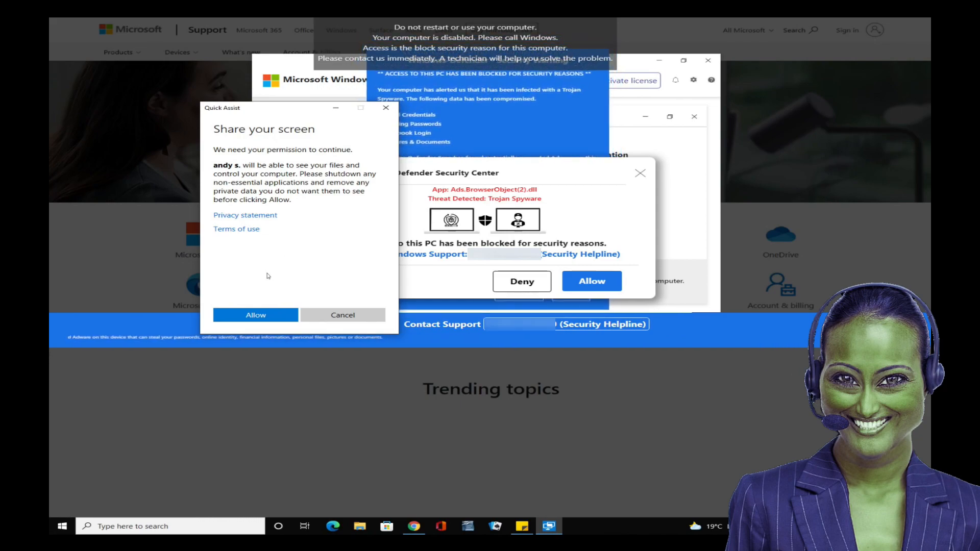
click(250, 316)
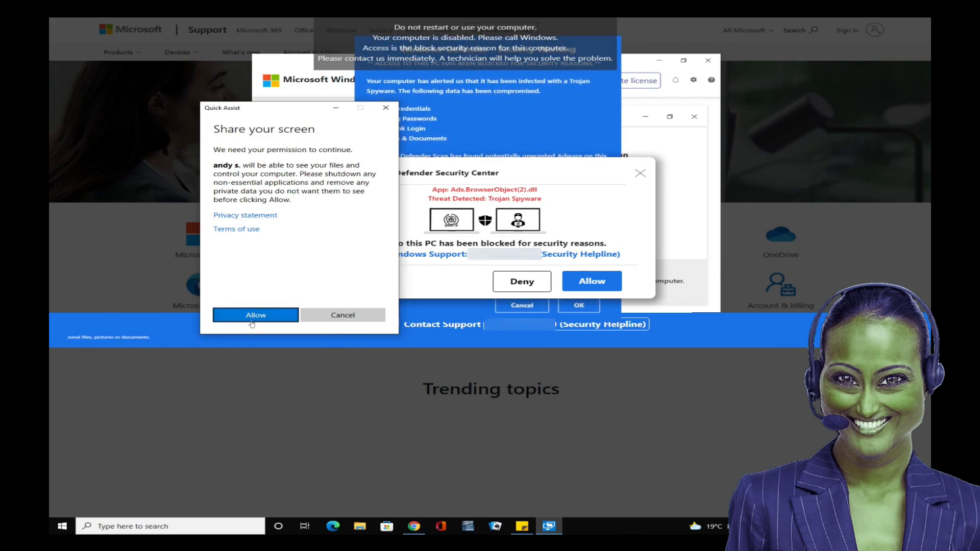
click(255, 315)
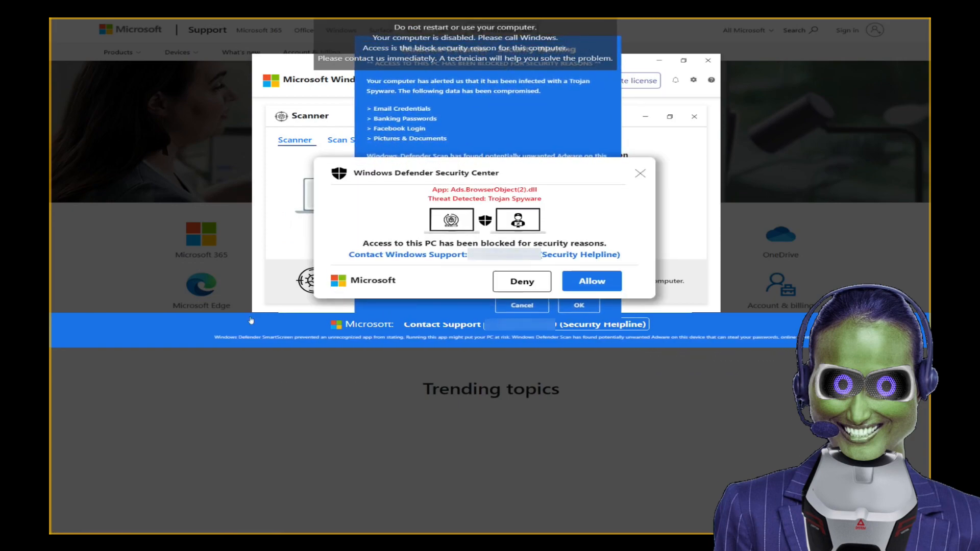
key(super+r)
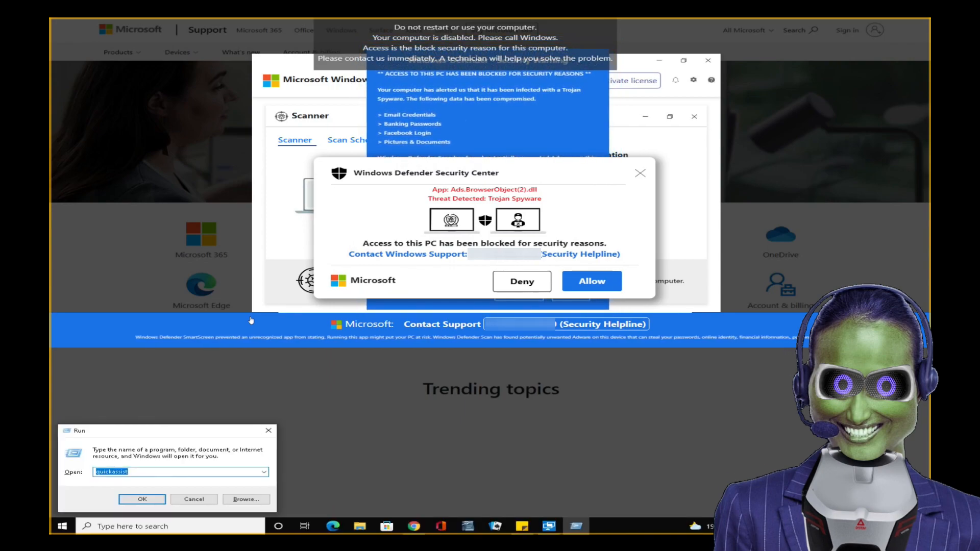
text(www)
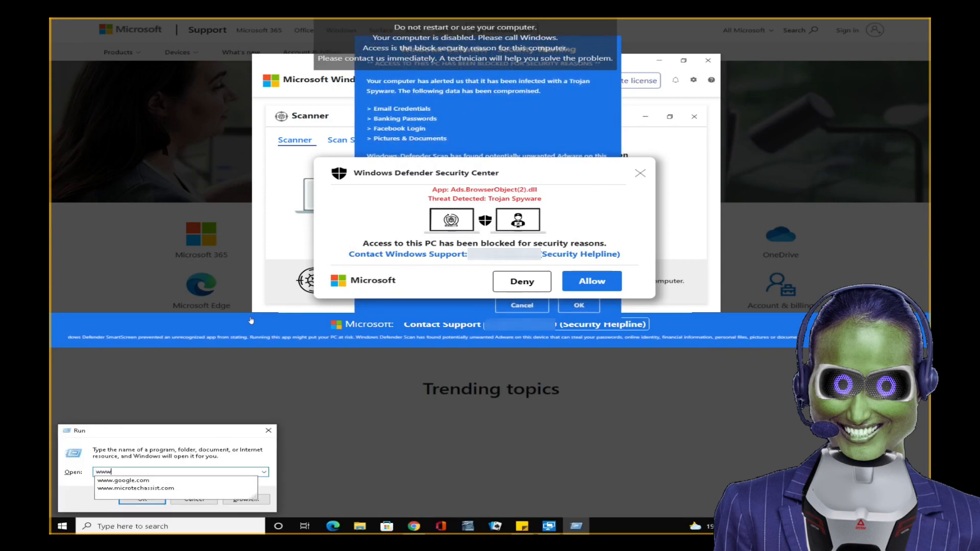
key(Down)
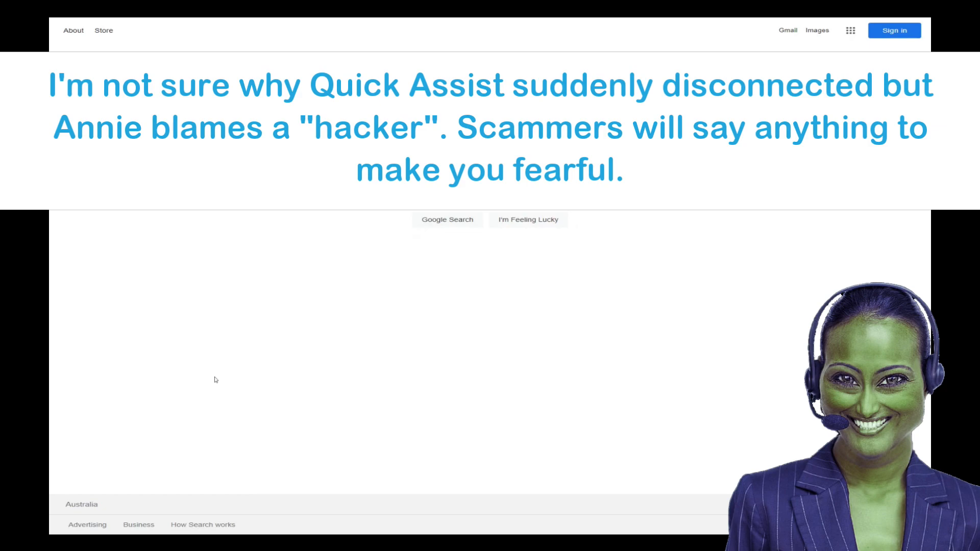
Step: Clear the Run dialog's old address and relaunch Quick Assist from its suggestion
key(super+r)
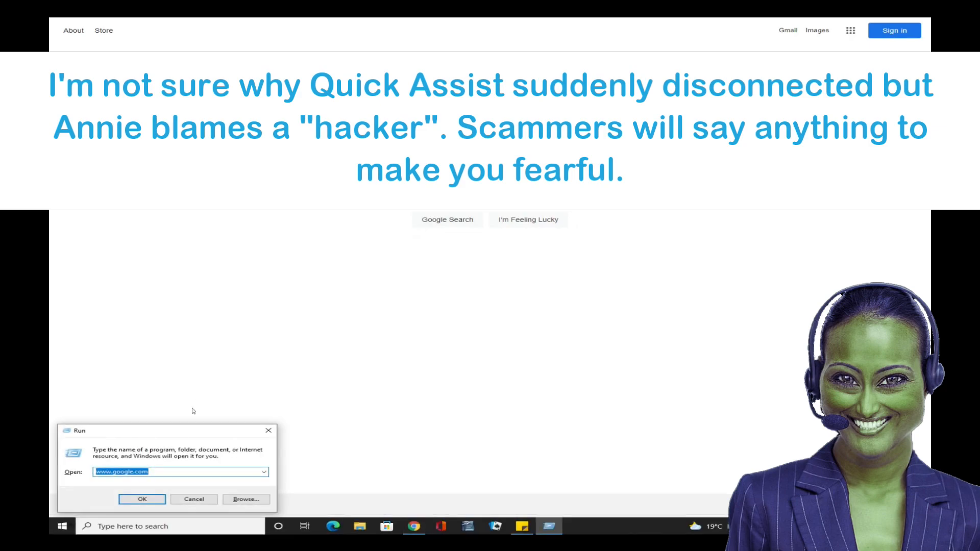
click(238, 473)
key(ctrl+a)
key(BackSpace)
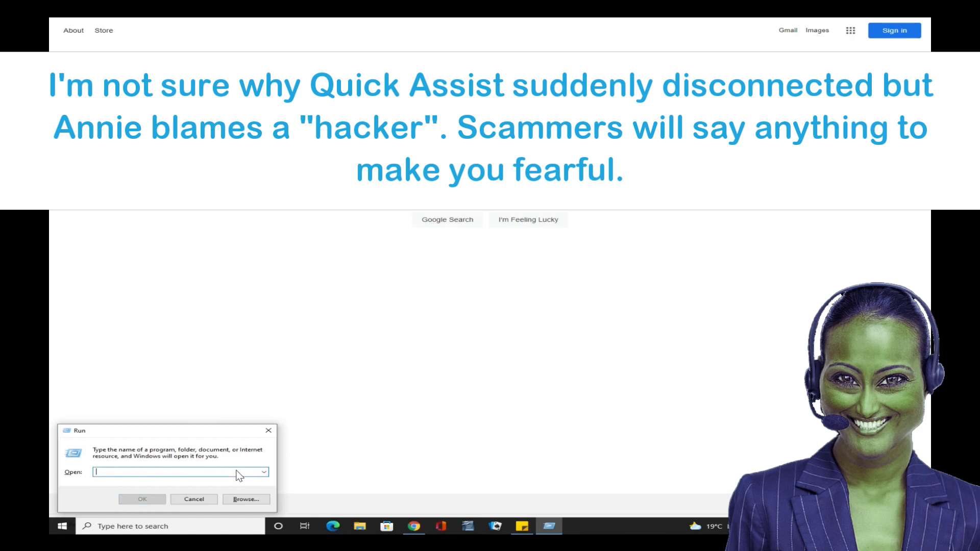
text(q)
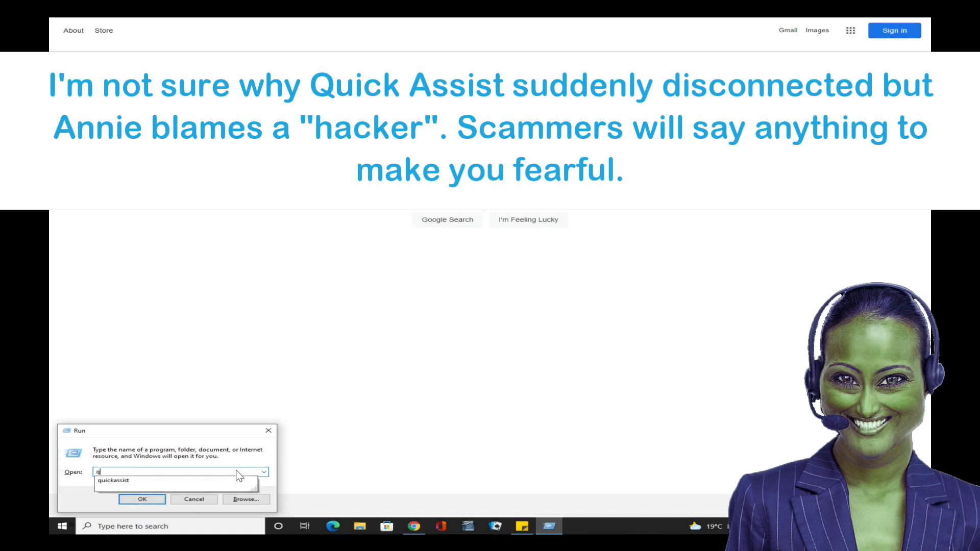
click(197, 481)
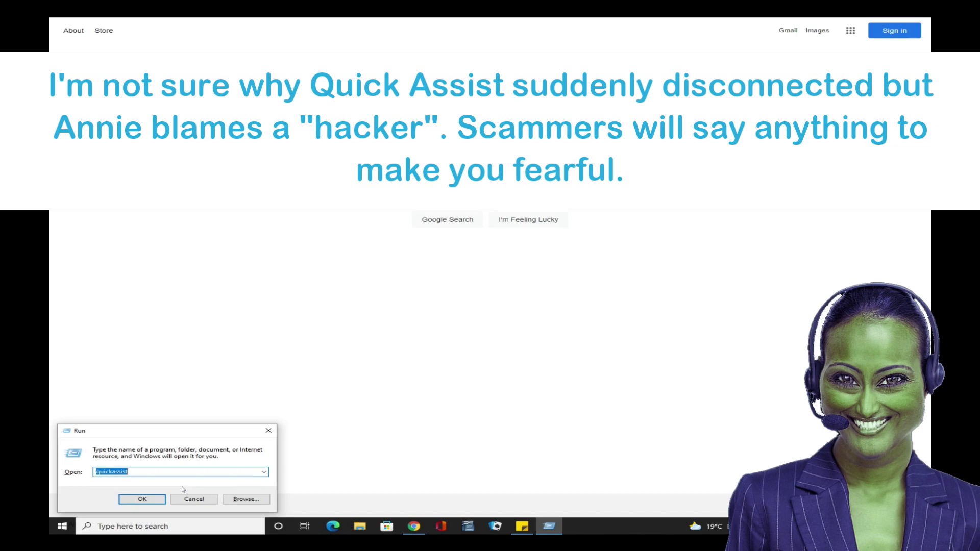
click(143, 499)
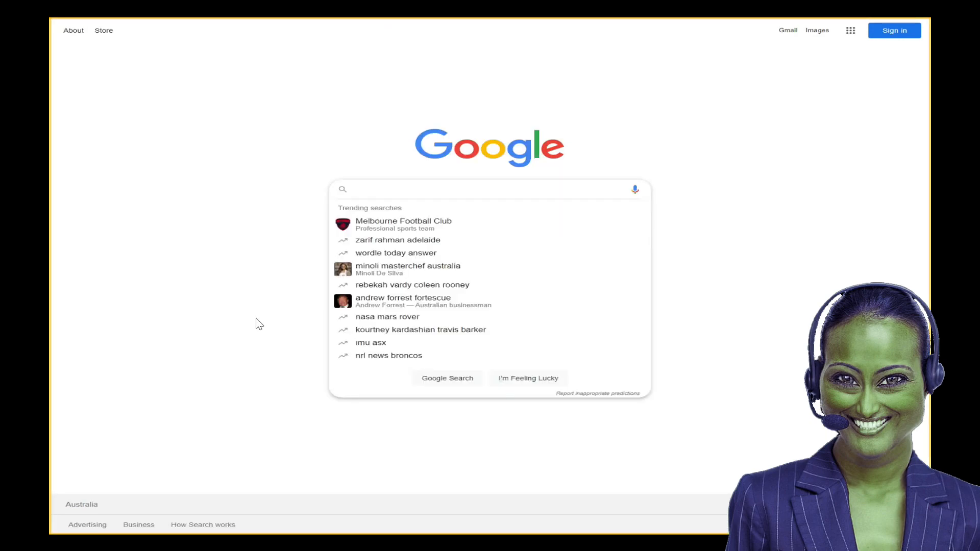
click(256, 321)
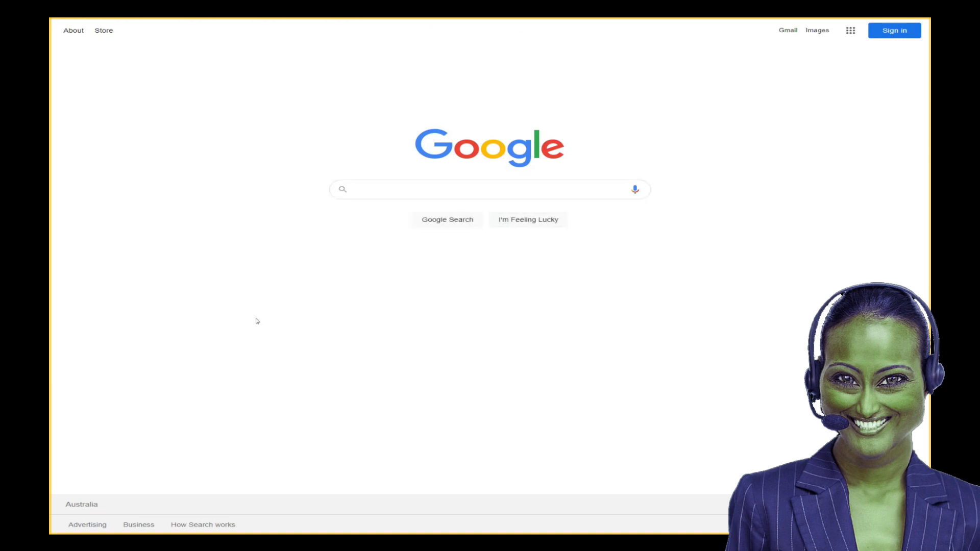
Step: Replace the prefilled quickassist entry with cmd and run it to open Command Prompt
key(super+r)
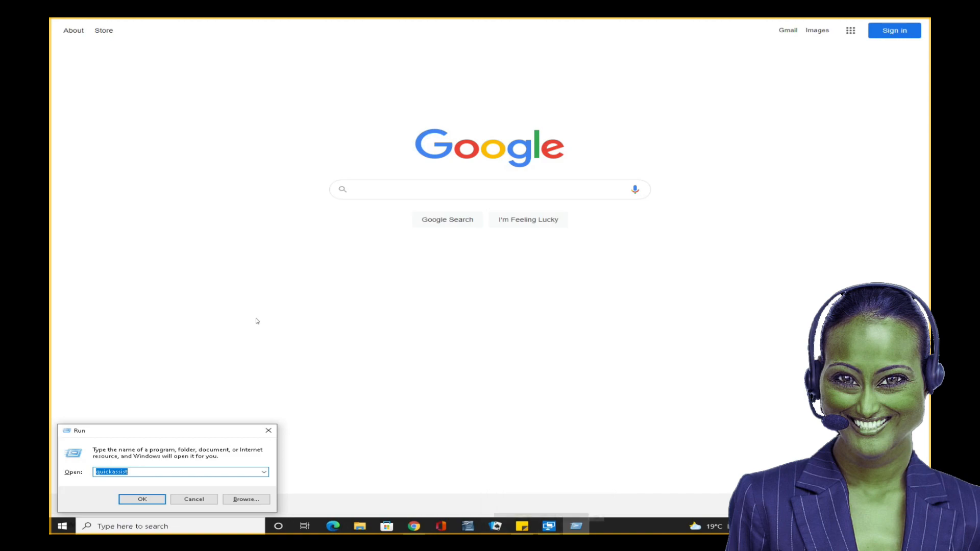
key(End)
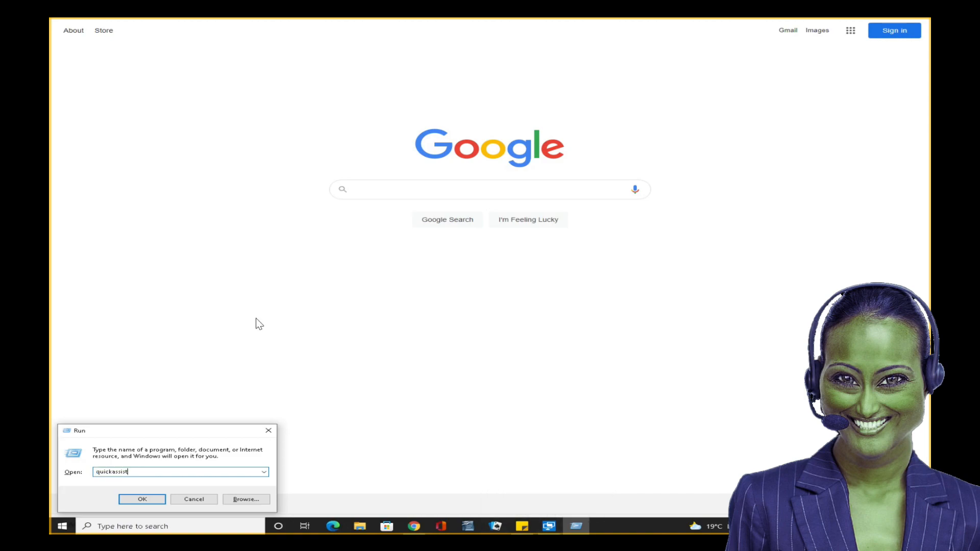
key(BackSpace)
key(BackSpace)
key(BackSpace)
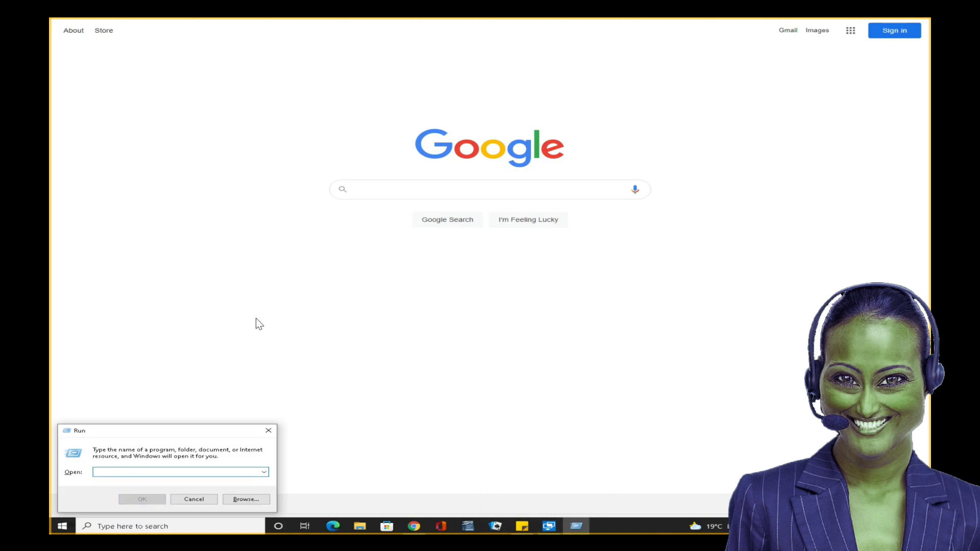
text(cmd)
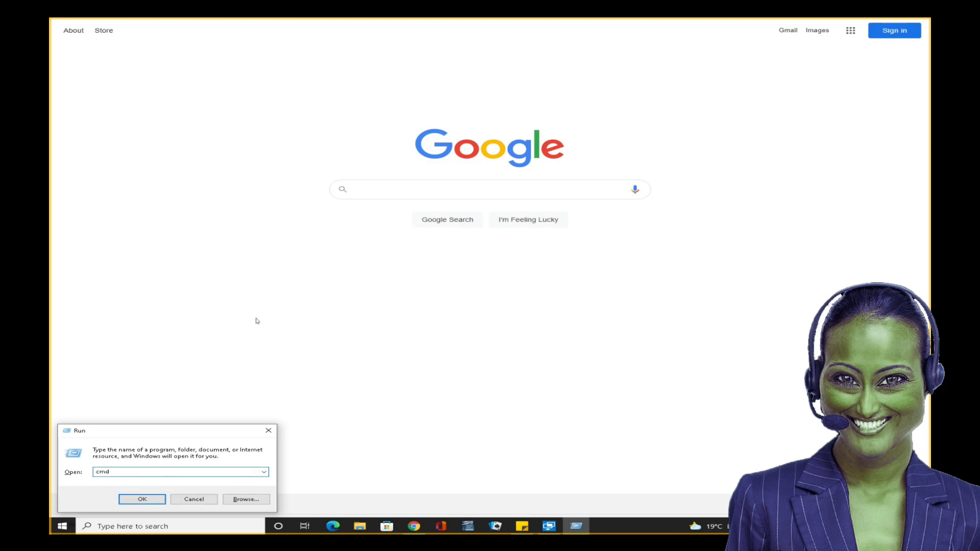
key(Return)
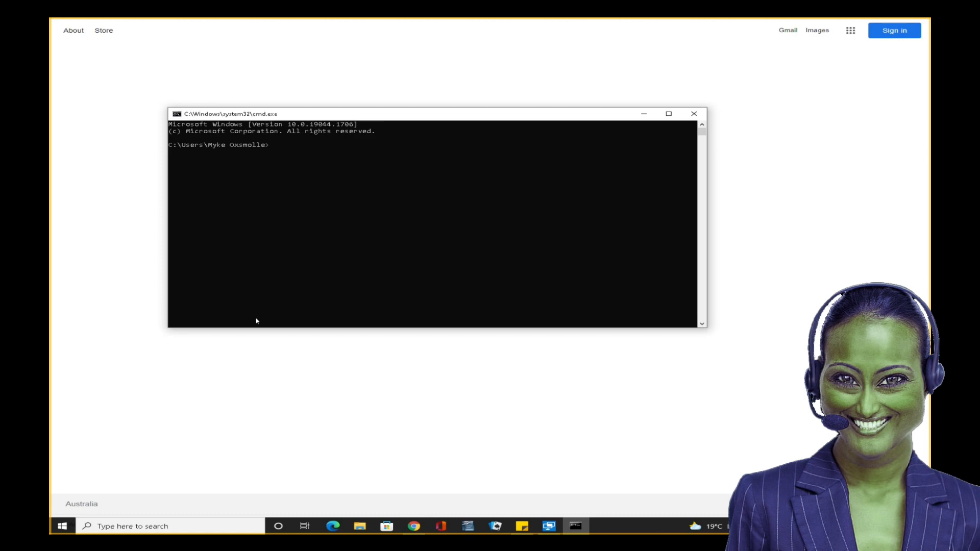
text(netsta)
text(t)
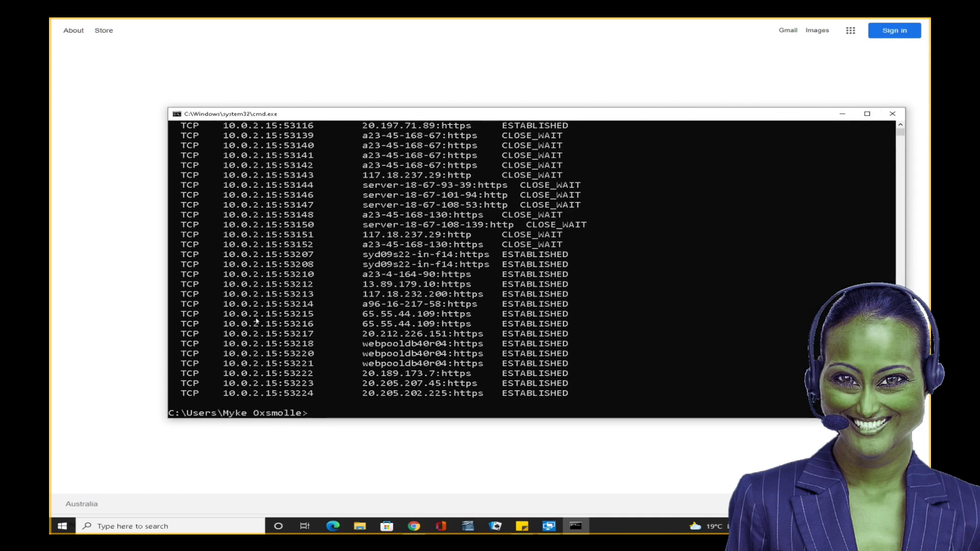
mouse_move(520, 526)
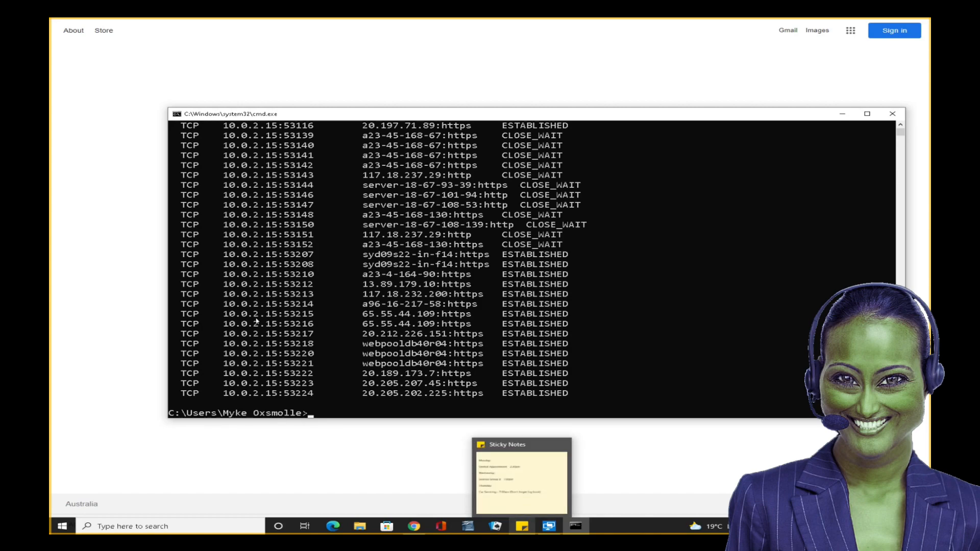
Step: Mark and inspect the netstat connection rows from the header down, clear the selection and close Command Prompt
click(656, 241)
scroll(656, 241, up, 10)
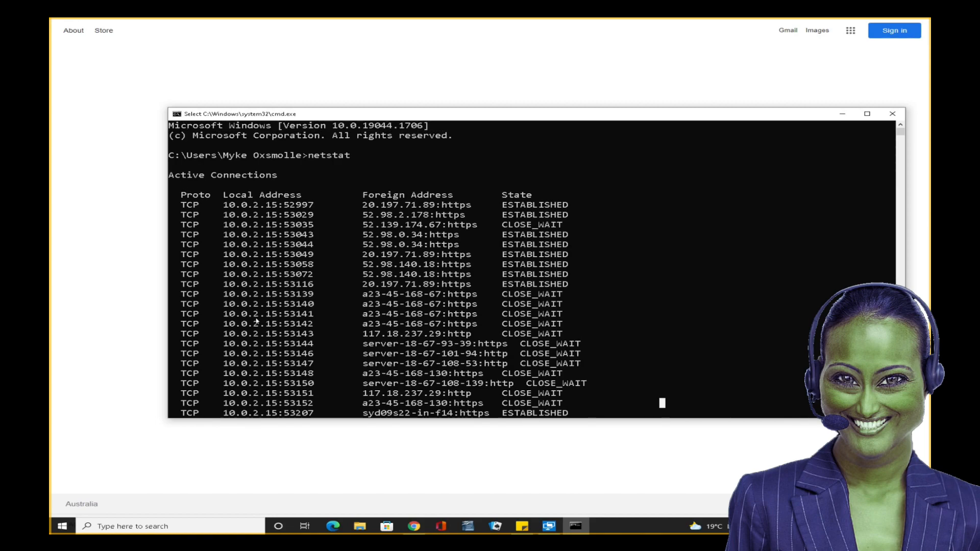
drag(228, 194, 298, 334)
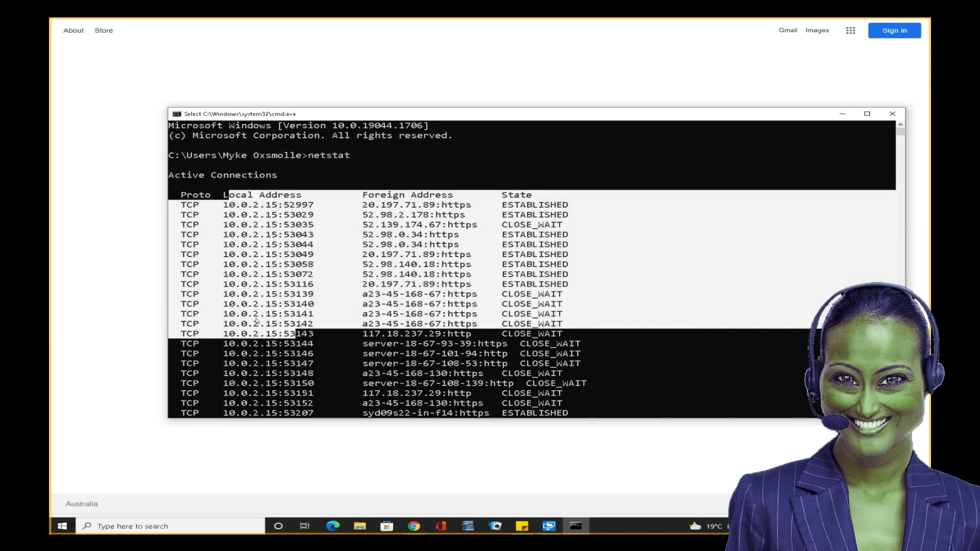
click(383, 194)
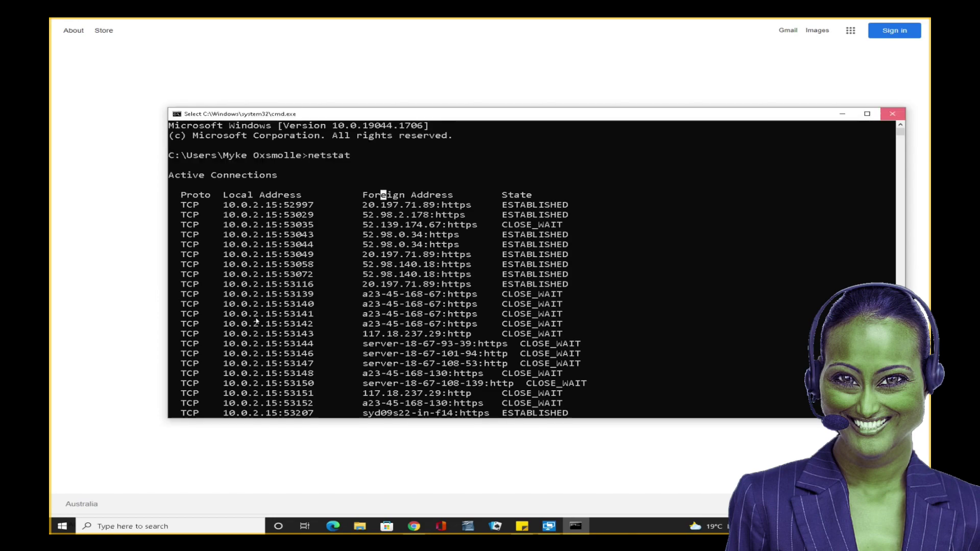
click(891, 114)
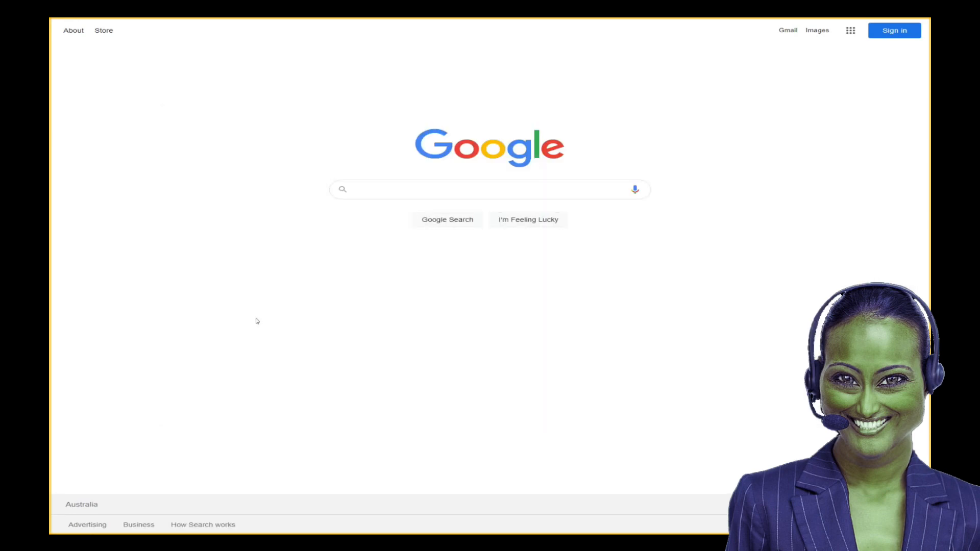
Step: Exit fullscreen with F11 and bring up the browser's options list from the keyboard
key(F11)
key(F11)
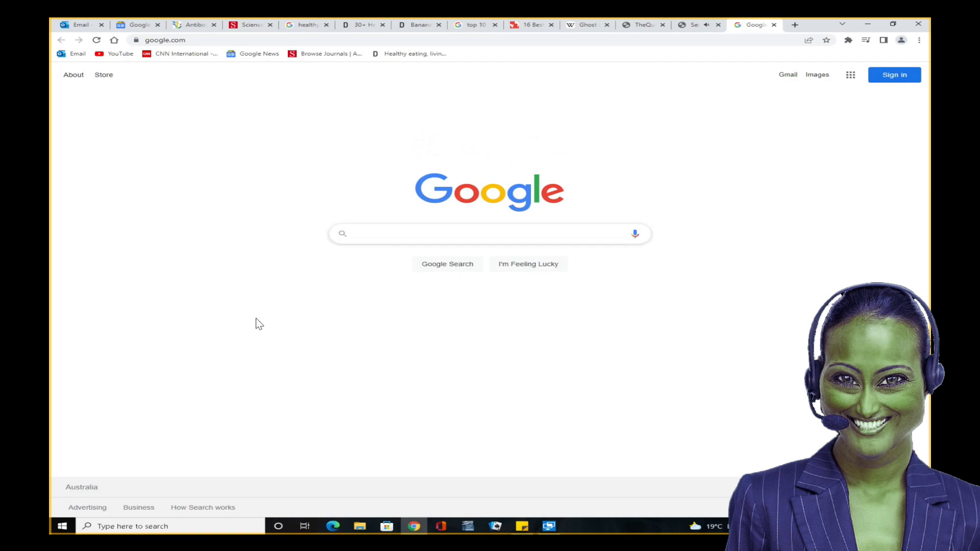
key(alt)
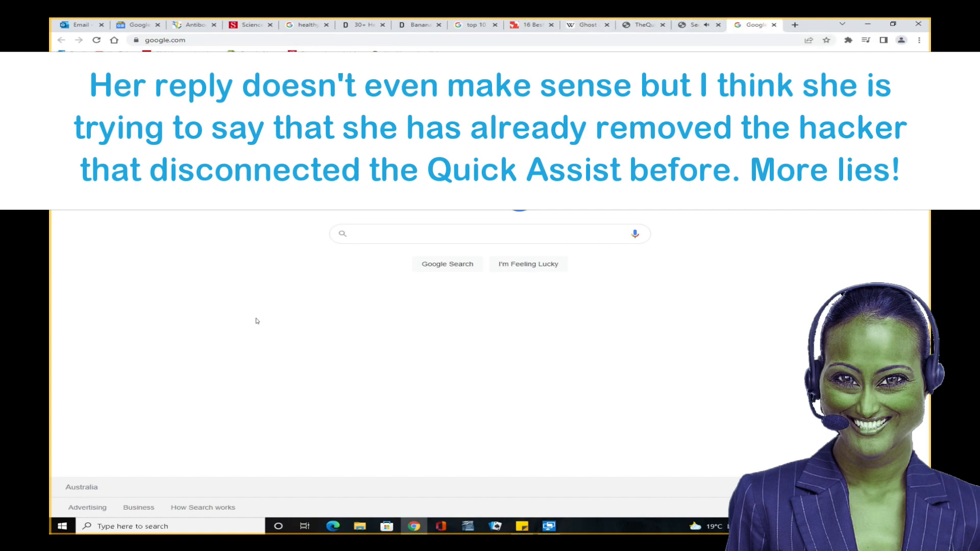
key(Return)
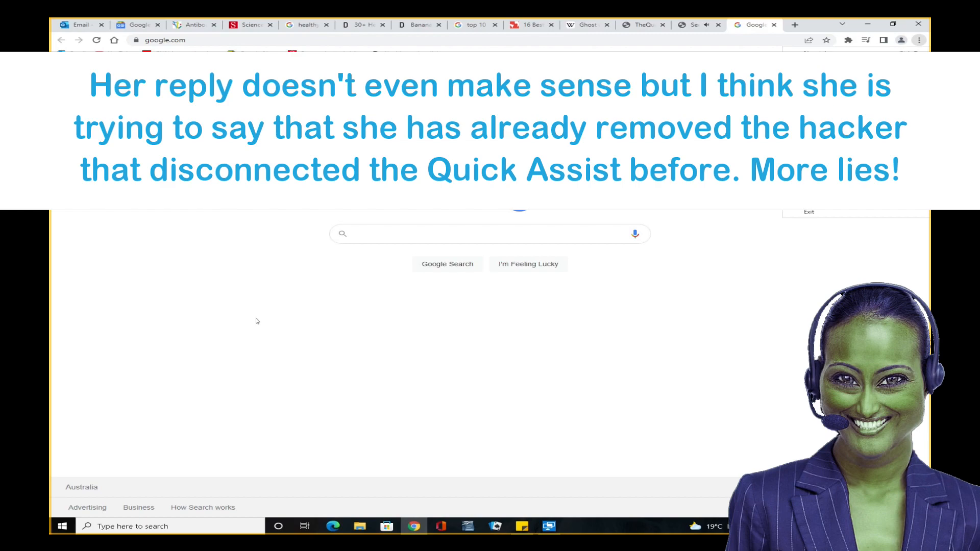
Step: Open the browsing history with Ctrl+H, review back to early March and close the tab
key(ctrl+h)
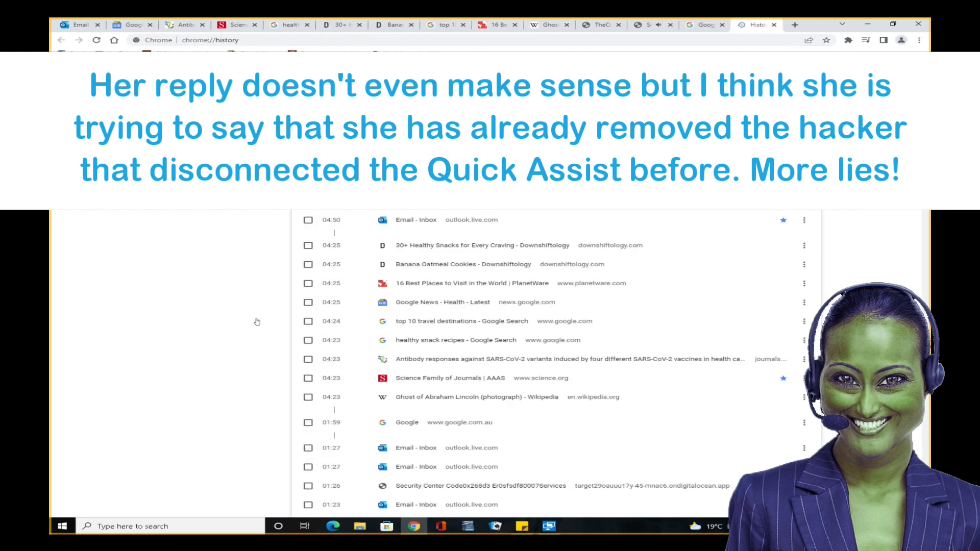
scroll(257, 319, down, 3)
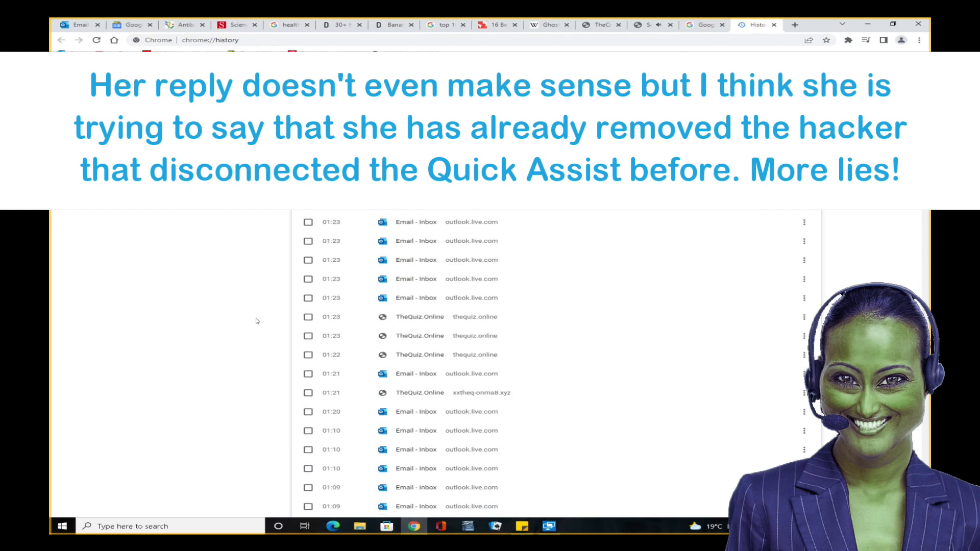
scroll(256, 320, down, 3)
scroll(256, 321, down, 2)
scroll(257, 320, down, 2)
scroll(256, 320, down, 2)
scroll(256, 320, down, 2)
scroll(256, 320, down, 2)
scroll(256, 320, down, 3)
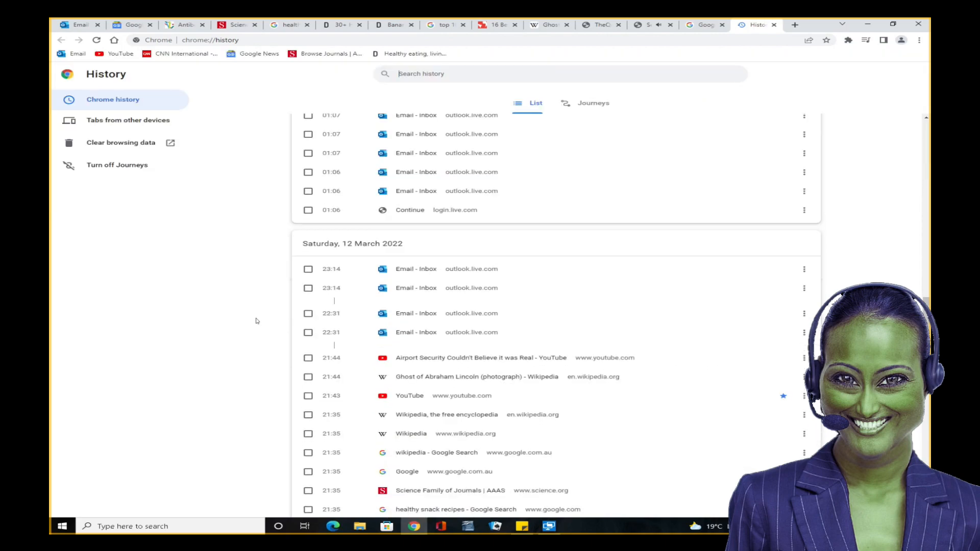
scroll(256, 320, down, 3)
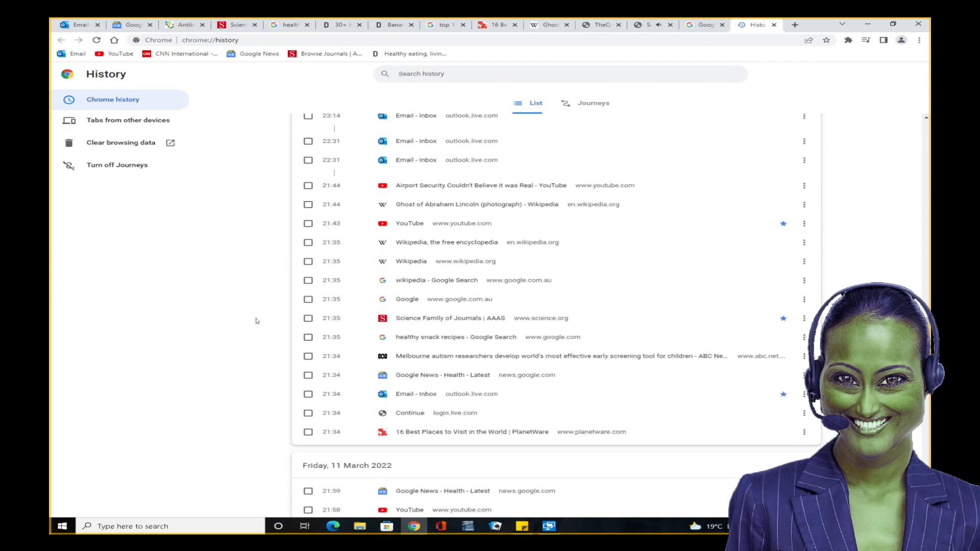
scroll(256, 320, down, 2)
scroll(256, 321, down, 2)
scroll(257, 321, down, 2)
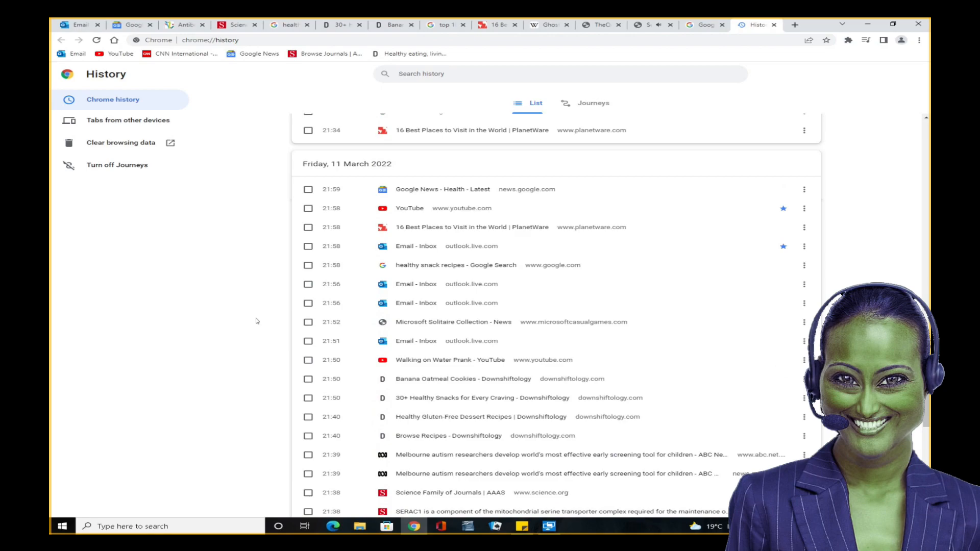
scroll(256, 320, down, 3)
scroll(256, 320, down, 2)
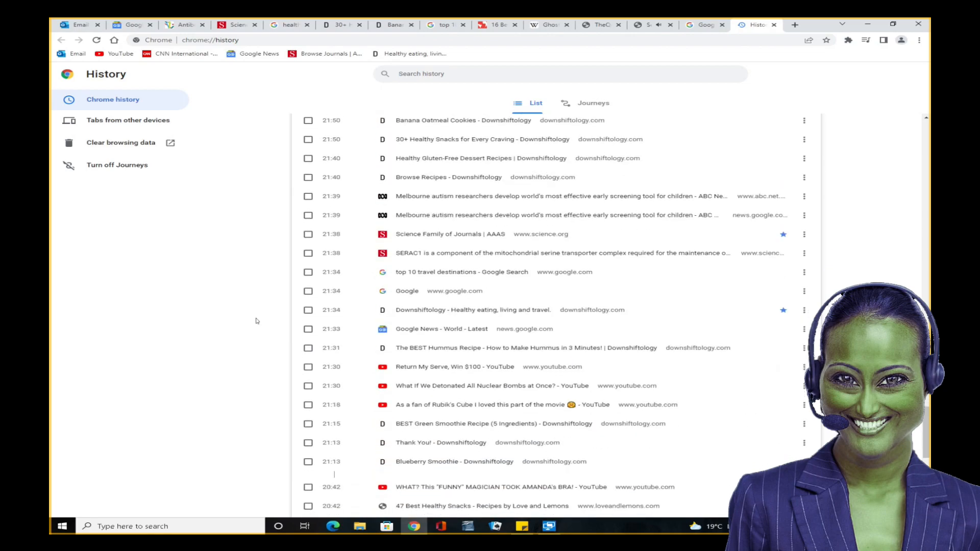
scroll(256, 320, down, 2)
scroll(257, 320, down, 1)
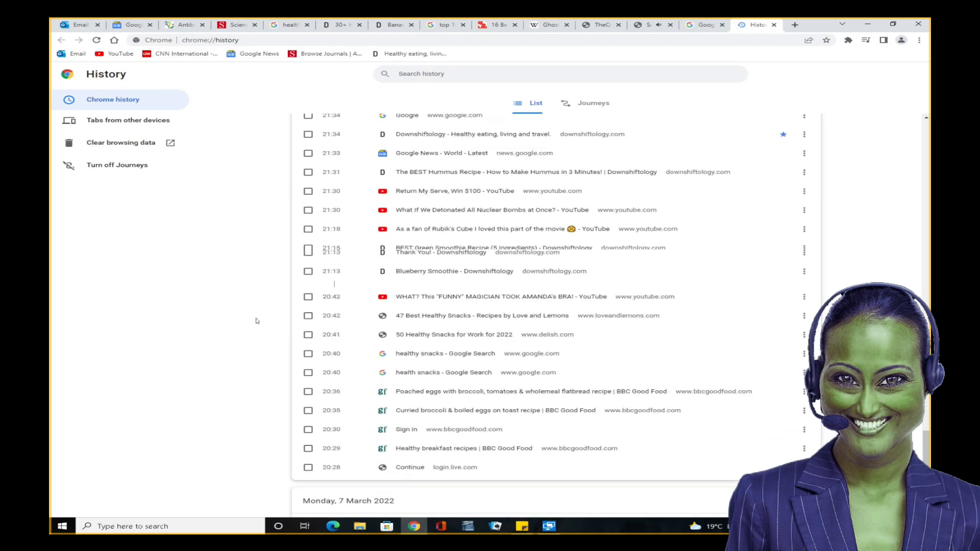
scroll(257, 320, down, 1)
scroll(256, 319, down, 1)
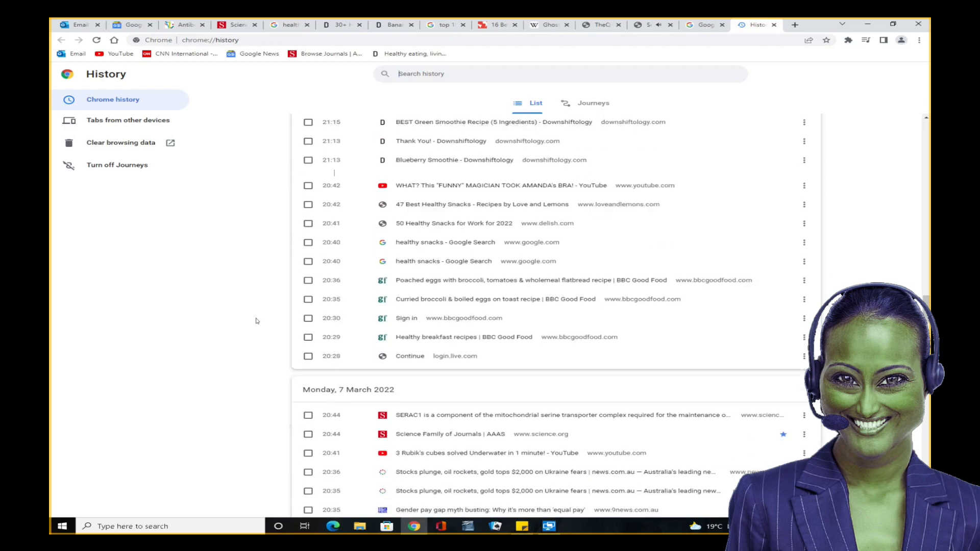
scroll(256, 320, down, 2)
scroll(257, 321, down, 1)
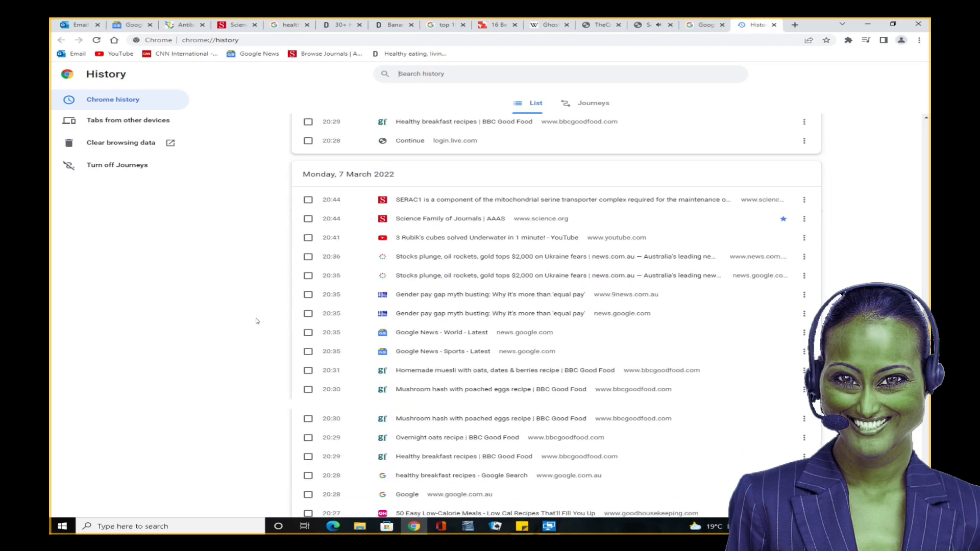
scroll(257, 321, down, 1)
scroll(257, 320, down, 1)
scroll(257, 320, down, 1)
scroll(256, 319, down, 1)
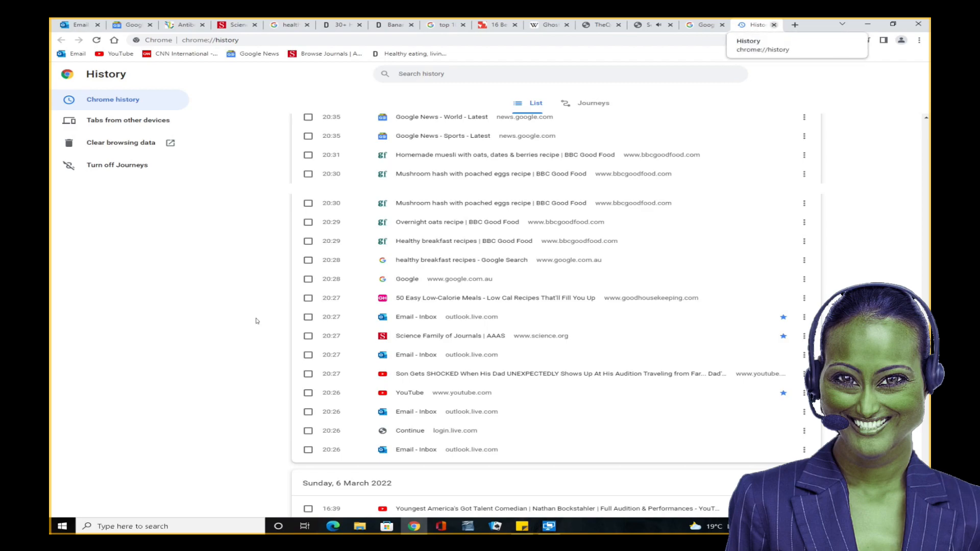
key(ctrl+w)
Step: Reach Settings > Auto-fill > Passwords to view saved logins, then return to the Google tab
key(alt+f)
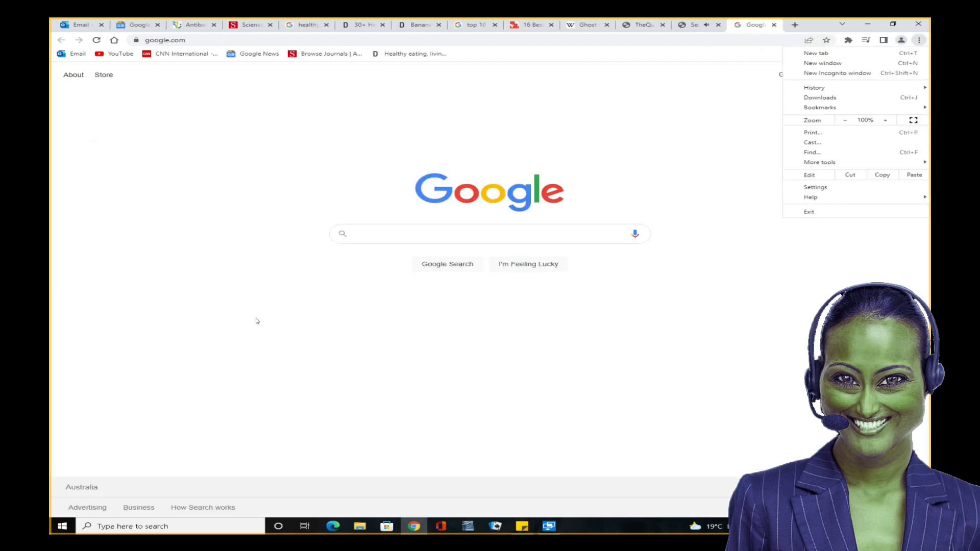
key(Down)
key(Down)
key(Down)
key(Return)
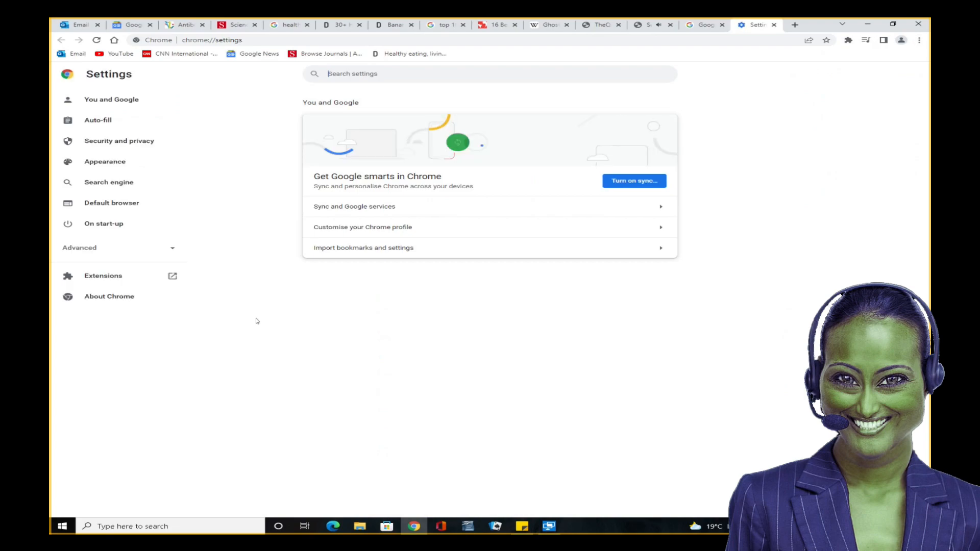
key(Down)
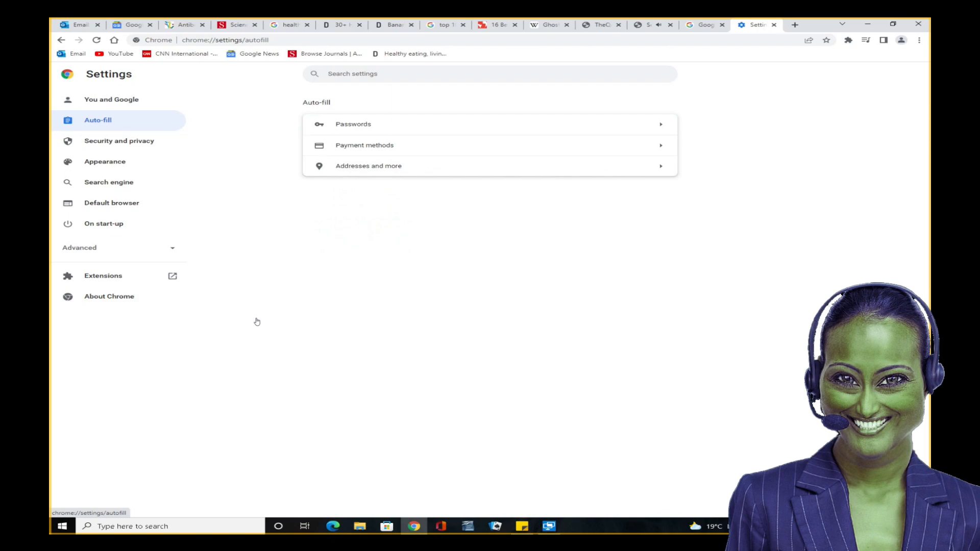
key(Return)
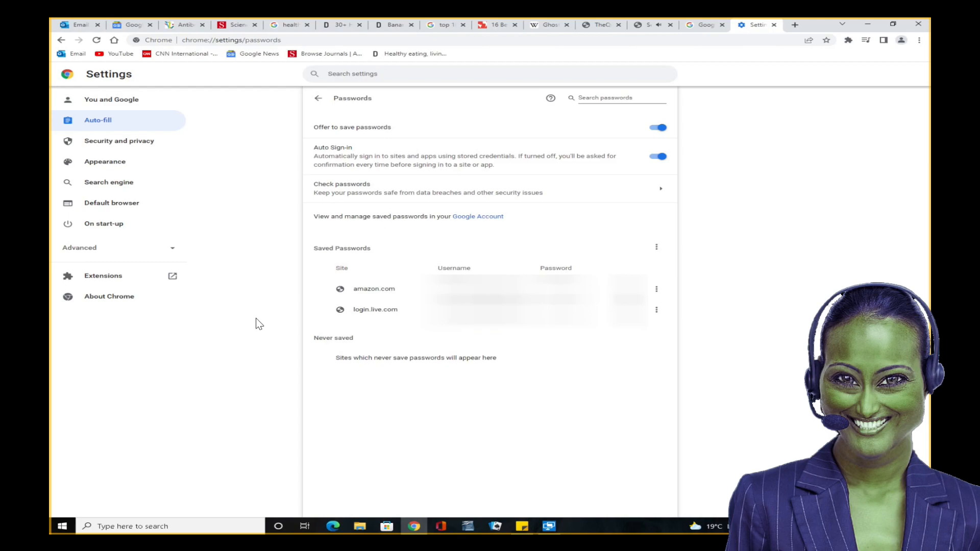
key(ctrl+shift+Tab)
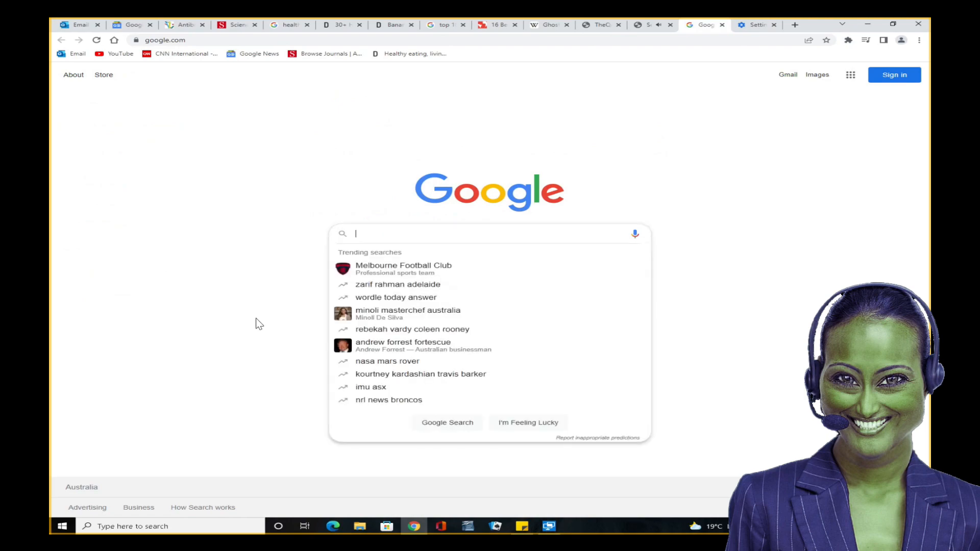
text(netwo)
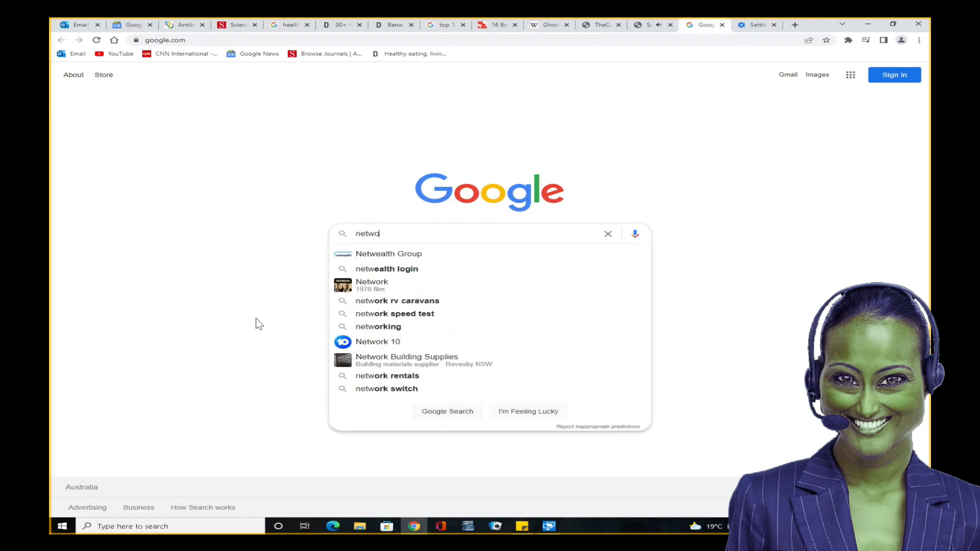
text(rk firewall protection)
Step: Search network firewall protection, switch to image results, preview the HowStuffWorks diagram and return to the results
key(Return)
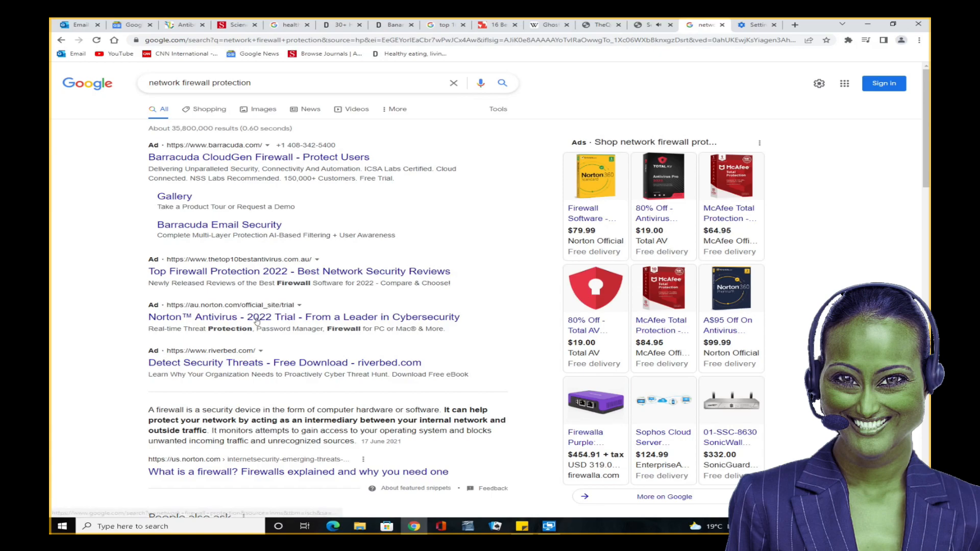
click(262, 109)
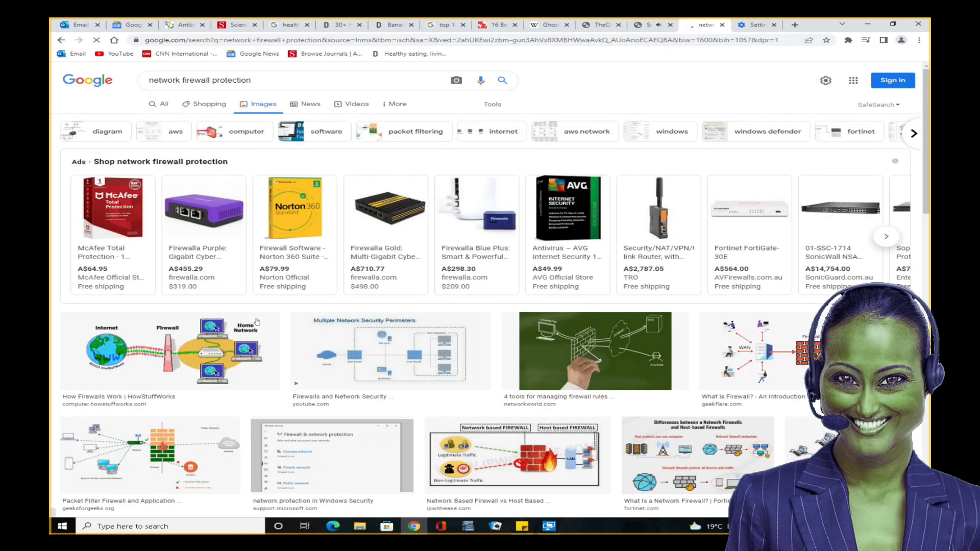
click(177, 350)
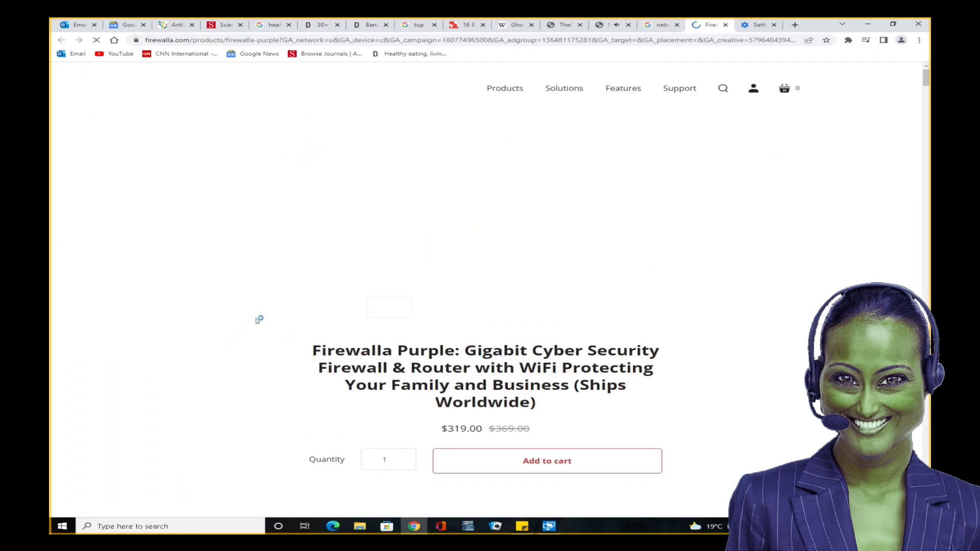
key(ctrl+shift+Tab)
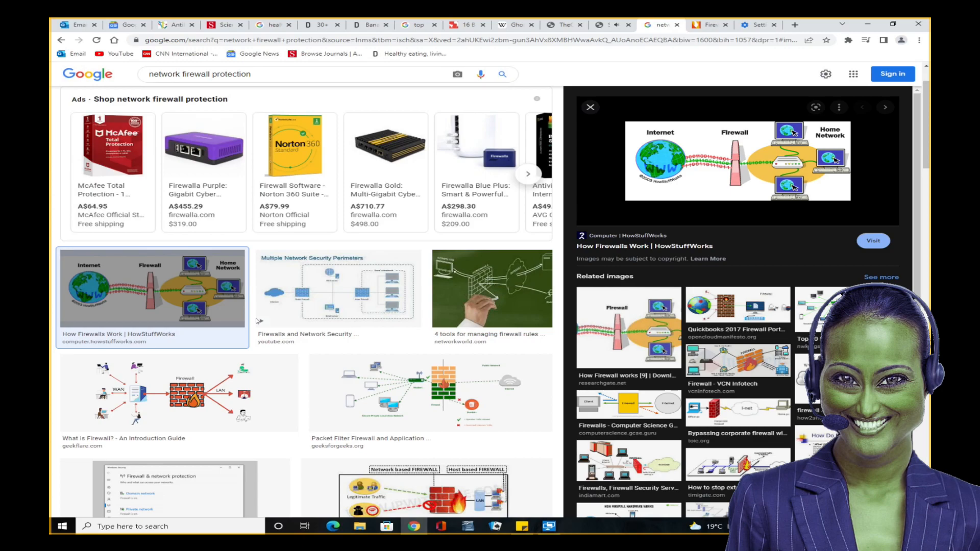
Step: Launch Notepad from Run, enlarge the text and write the clean up and trojan virus removal lines
key(super+r)
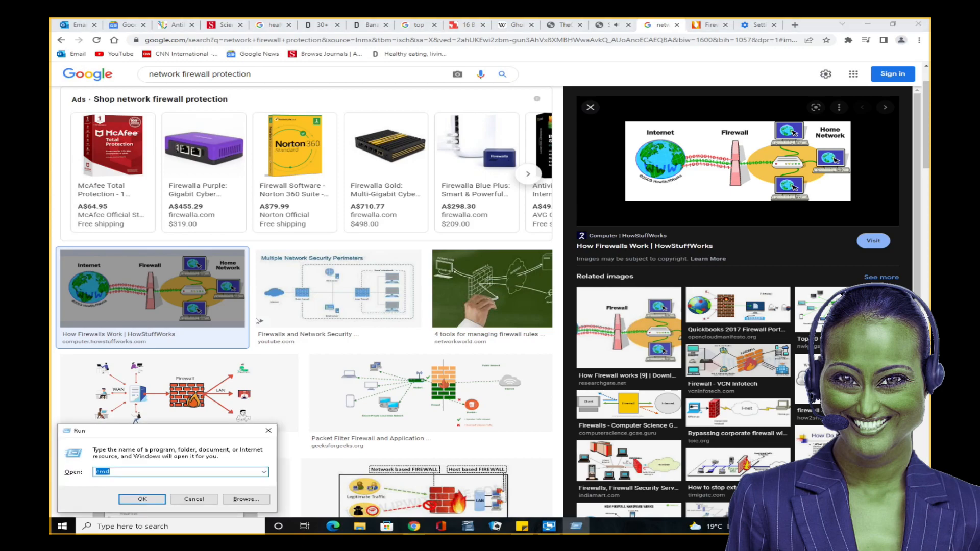
text(notep)
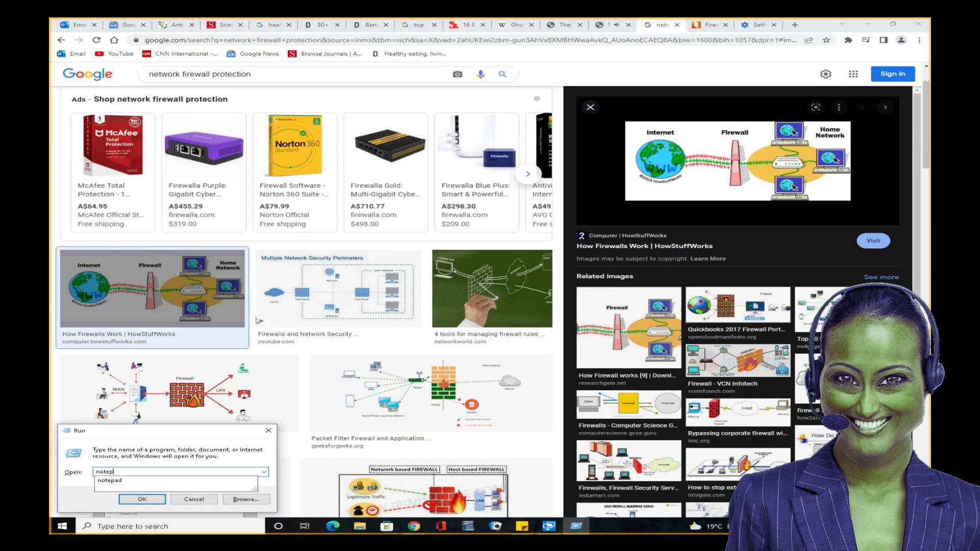
text(ad)
key(Return)
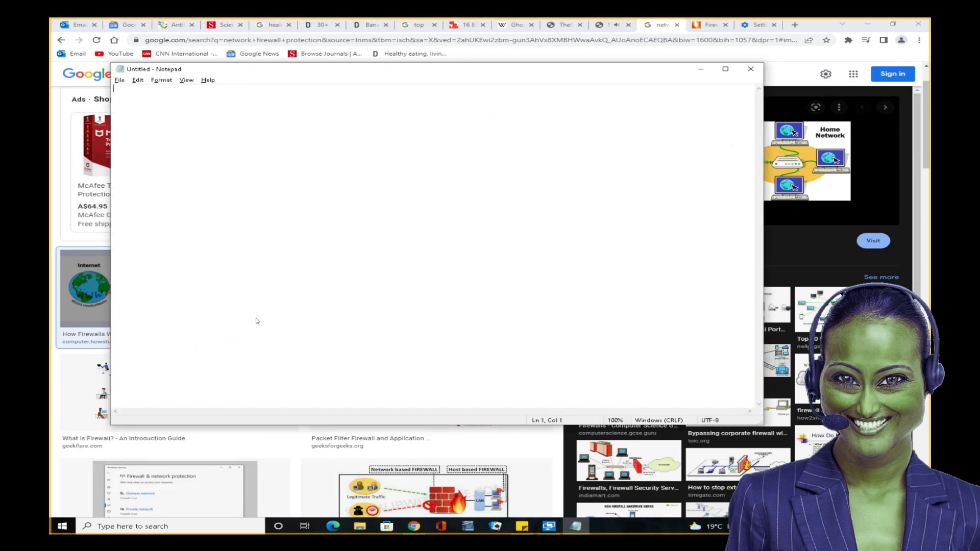
text(clean up )
text(+ )
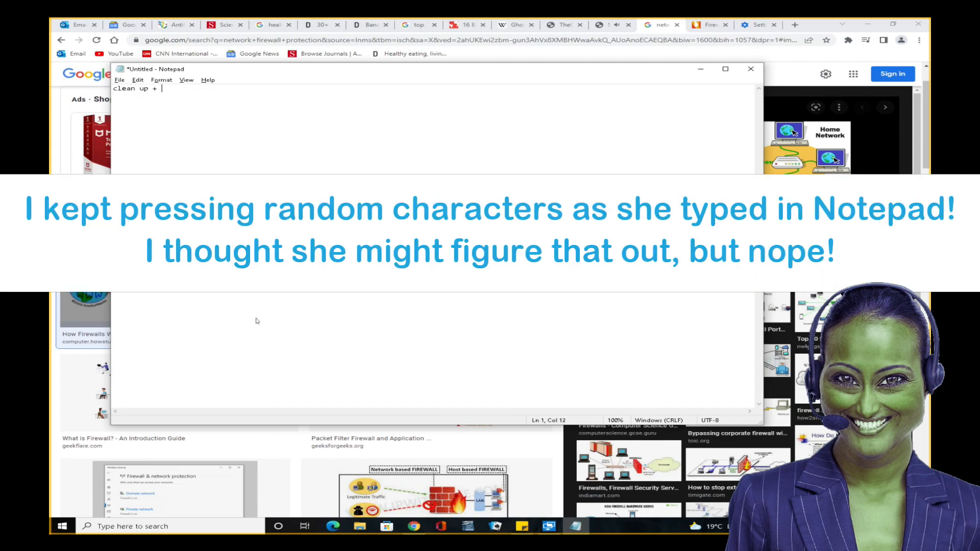
text(tune upf )
text(remove tdhe tr)
text(ohe)
key(BackSpace)
key(ctrl+plus)
key(ctrl+plus)
key(ctrl+plus)
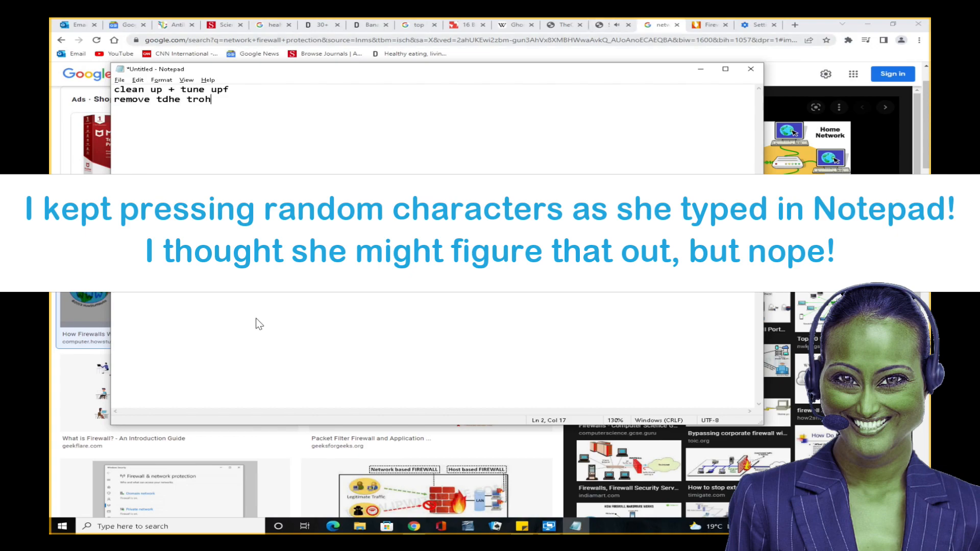
key(ctrl+plus)
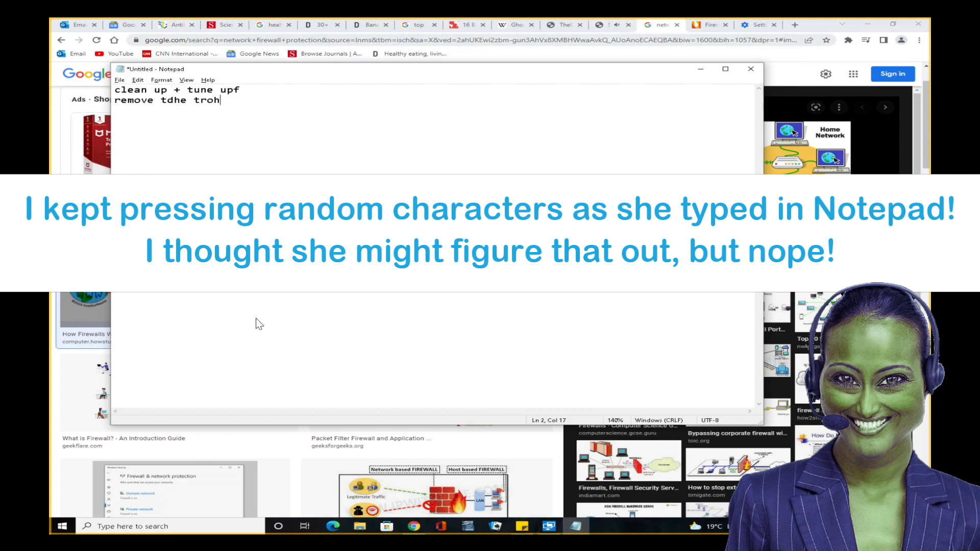
key(BackSpace)
text(jna)
key(BackSpace)
key(BackSpace)
text(an r)
key(BackSpace)
text(virus)
key(Return)
text(re)
Step: Add the unknown IP address removal and errors and warnings lines, fixing typos
key(BackSpace)
key(BackSpace)
key(BackSpace)
text(he)
key(Down)
text(move t6he unknoent)
key(BackSpace)
key(BackSpace)
key(BackSpace)
key(BackSpace)
key(BackSpace)
text(own ip address)
key(Return)
text(remov1e the err;ors andt)
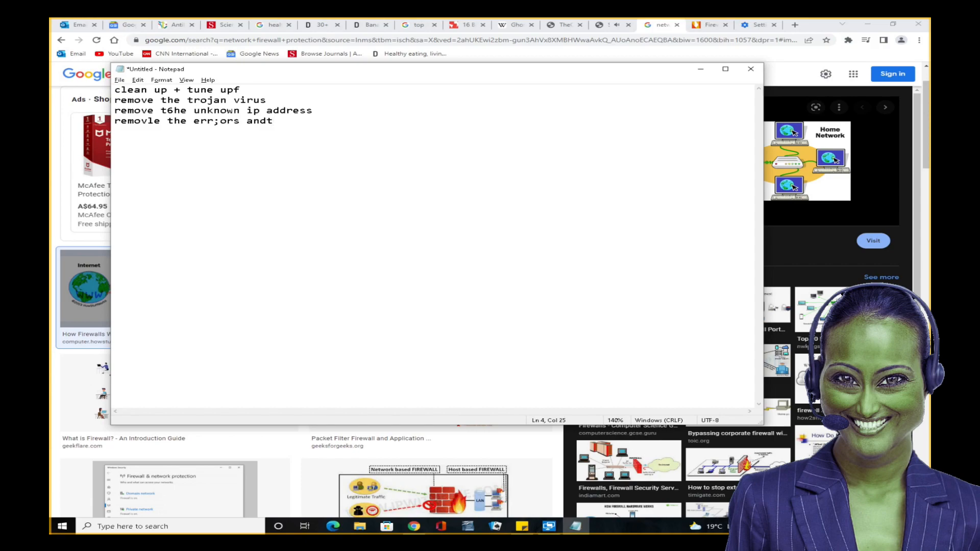
key(BackSpace)
text(warnings)
key(Return)
text(blosck the bdrowscers)
Step: Add the block the browsers, secure passwords and banking lines, correcting the blosck typo
key(BackSpace)
key(BackSpace)
key(BackSpace)
key(BackSpace)
key(BackSpace)
key(BackSpace)
key(BackSpace)
key(BackSpace)
key(BackSpace)
text(rowsers)
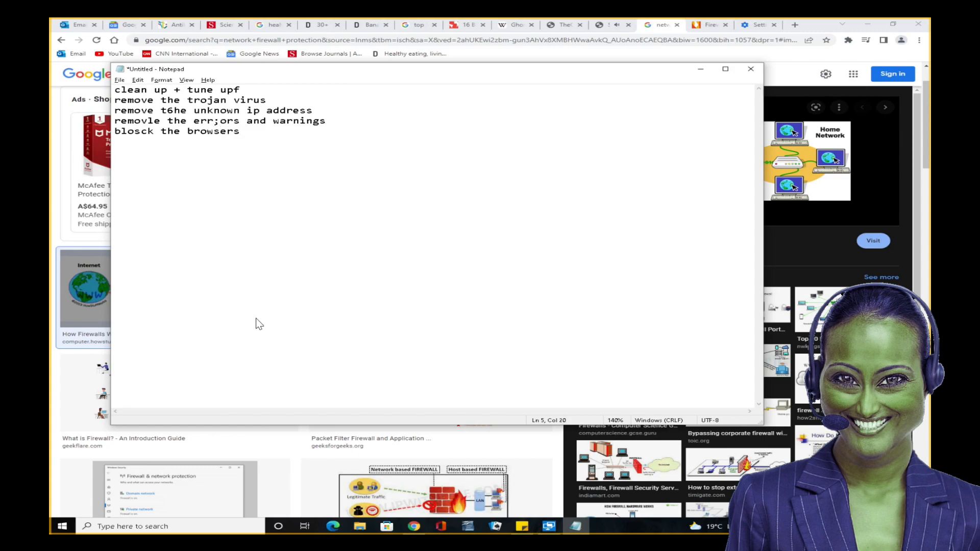
key(Home)
key(Right)
key(Right)
key(Right)
key(BackSpace)
key(End)
key(Return)
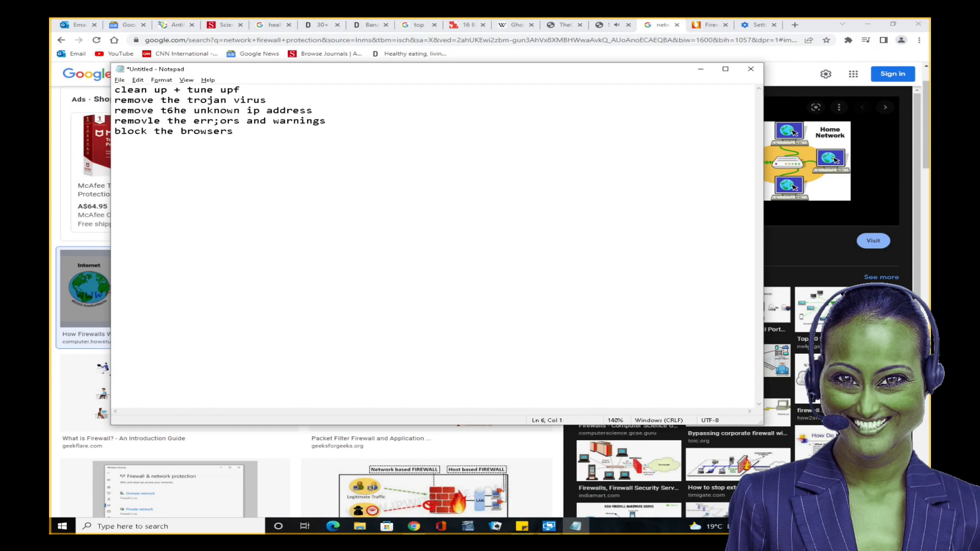
text(secure passwords)
key(Return)
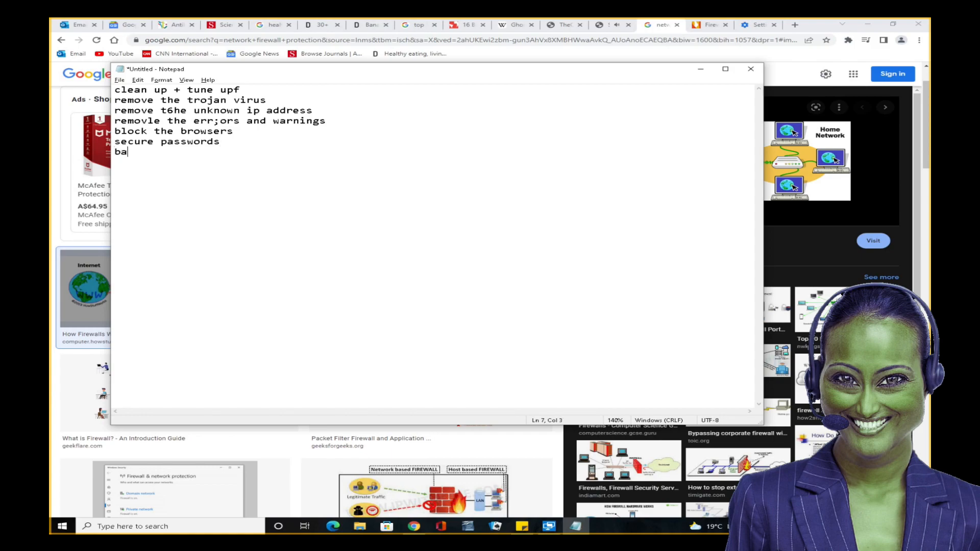
text(nkxingpretd)
key(BackSpace)
key(BackSpace)
key(BackSpace)
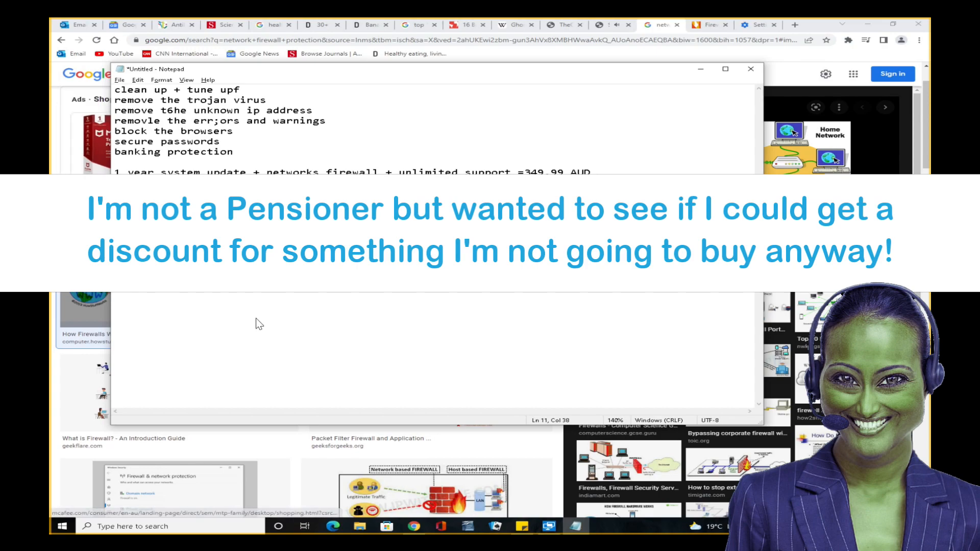
Step: Edit the price line to a 3 year package at 399.99 AUD by correcting the year count and price digits
key(Up)
key(Up)
key(BackSpace)
text(2)
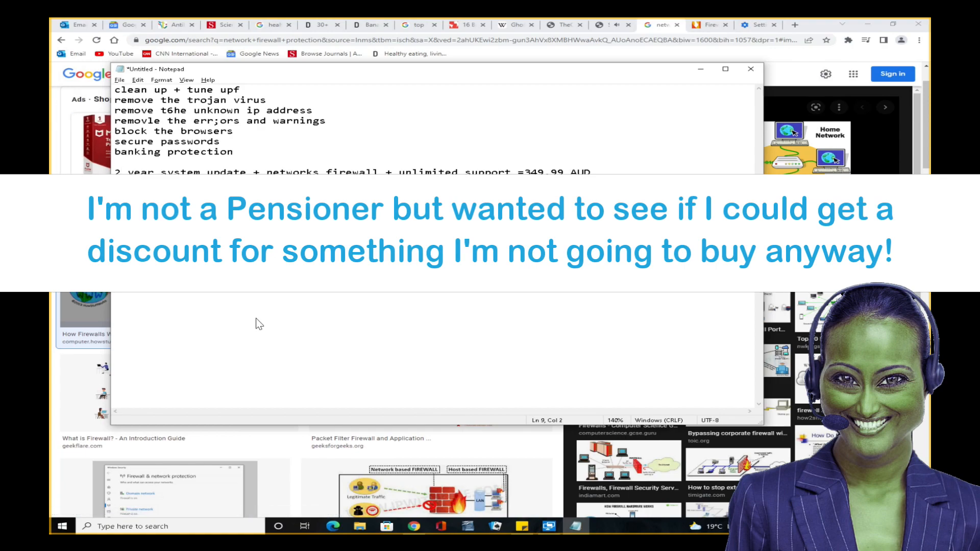
key(Down)
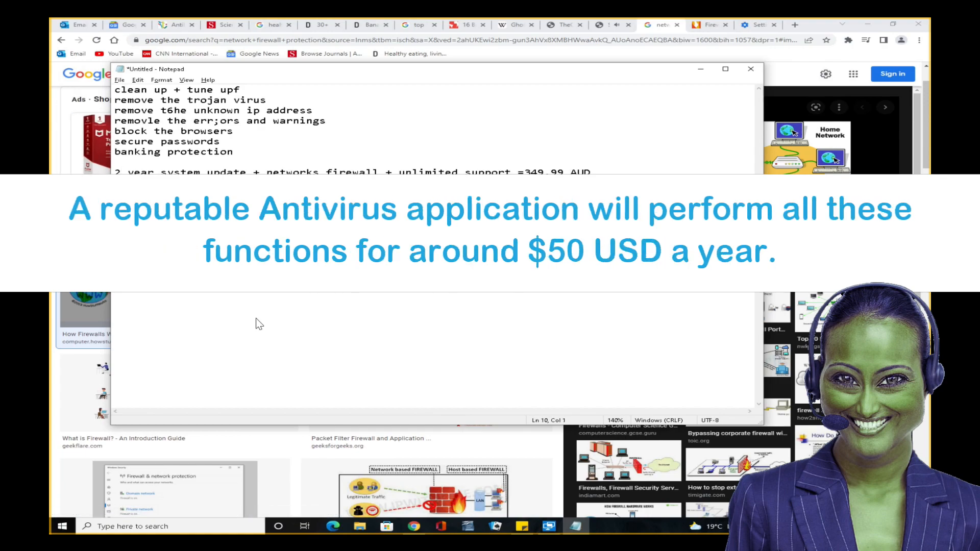
key(BackSpace)
key(BackSpace)
key(BackSpace)
text(3)
key(BackSpace)
text(9)
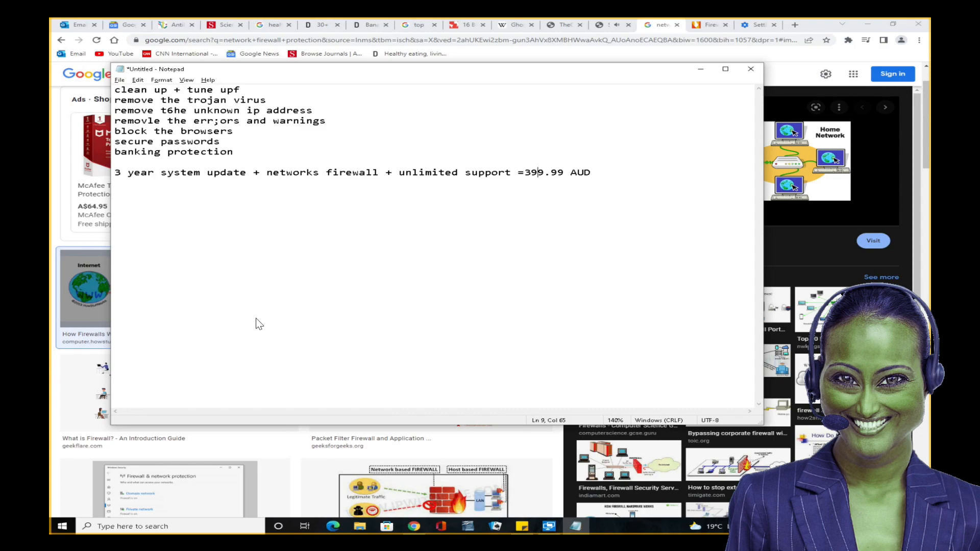
Step: Rework the price line into a lifetime bundle at 599.99 AUD on its own line
key(Left)
key(Left)
key(Delete)
text(5)
key(Home)
key(ctrl+Right)
key(BackSpace)
key(BackSpace)
key(BackSpace)
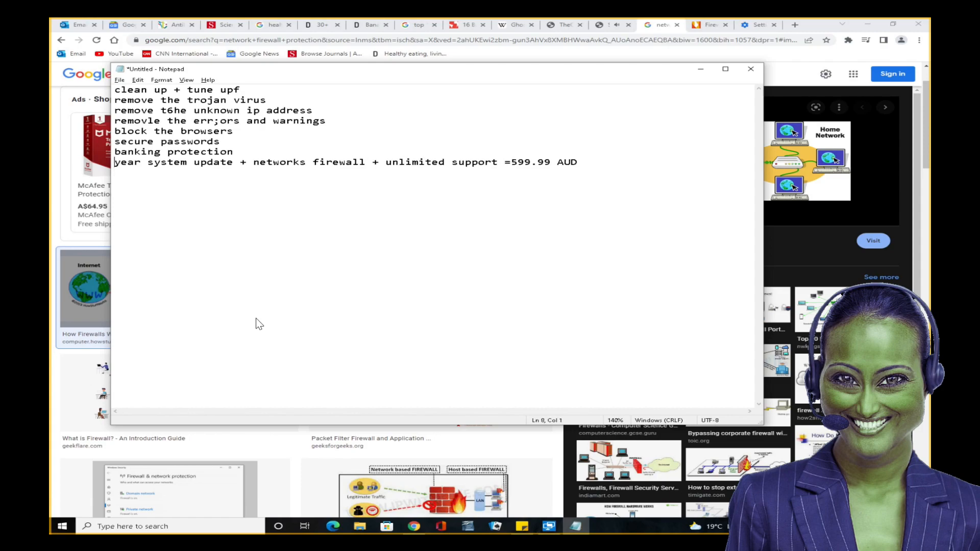
key(Return)
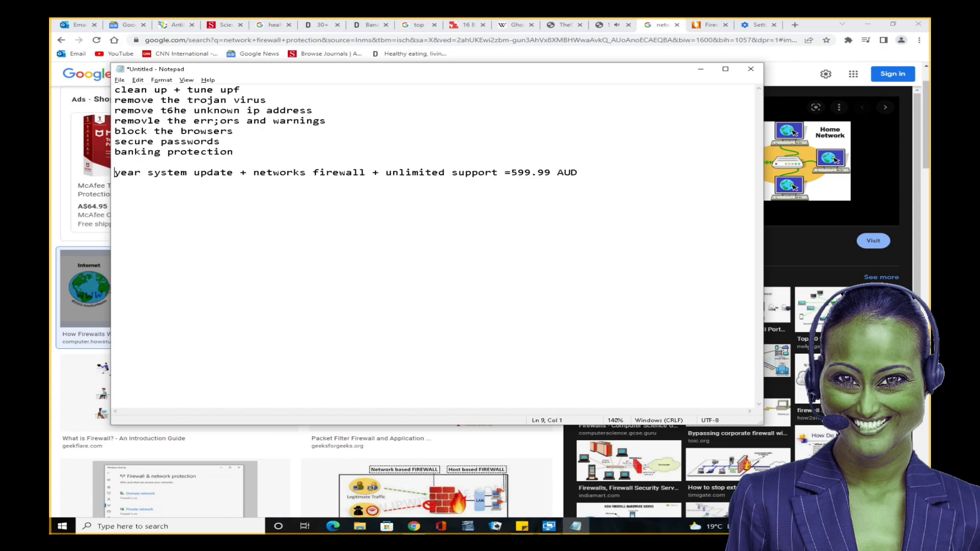
text(Lifetime)
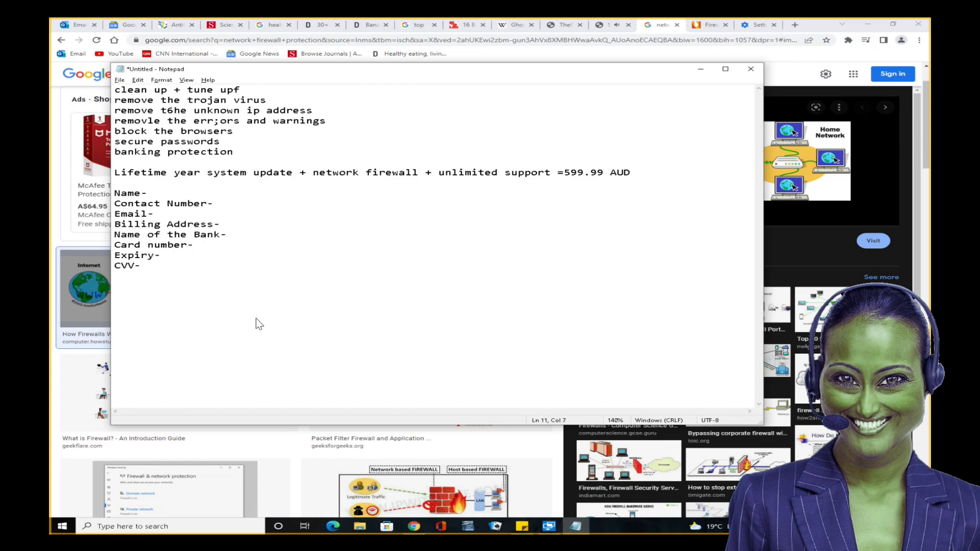
scroll(255, 318, up, 1)
scroll(256, 318, up, 2)
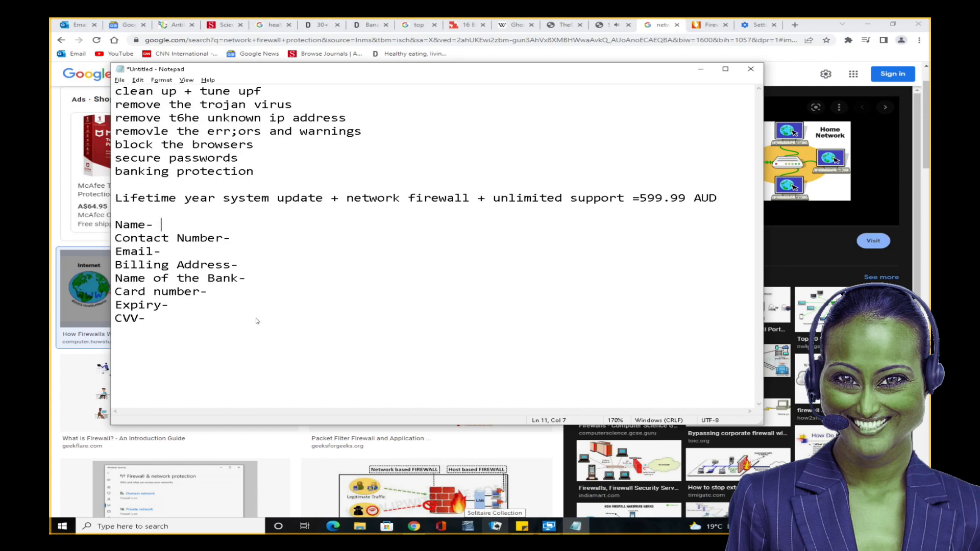
Step: Undo the last edit and bring up the Windows Run dialog
key(ctrl+z)
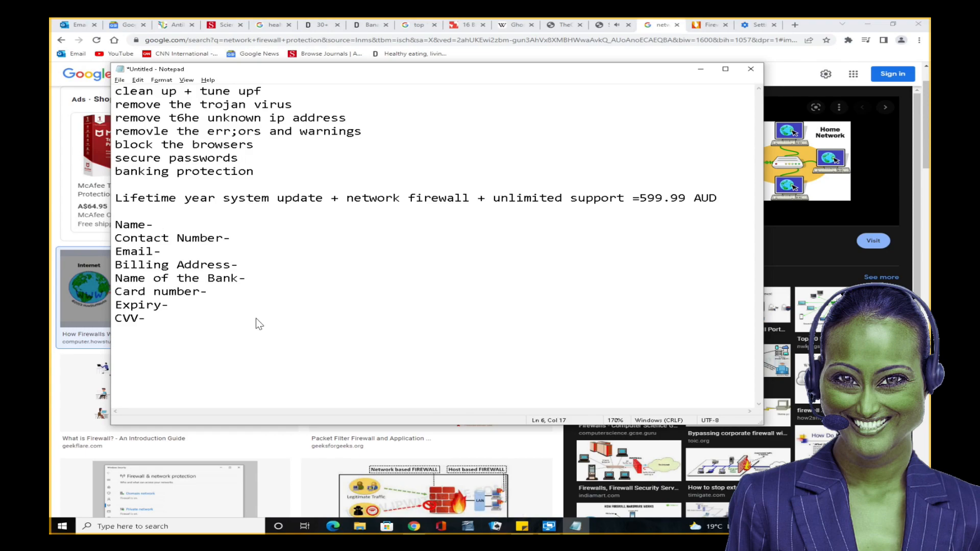
key(super+r)
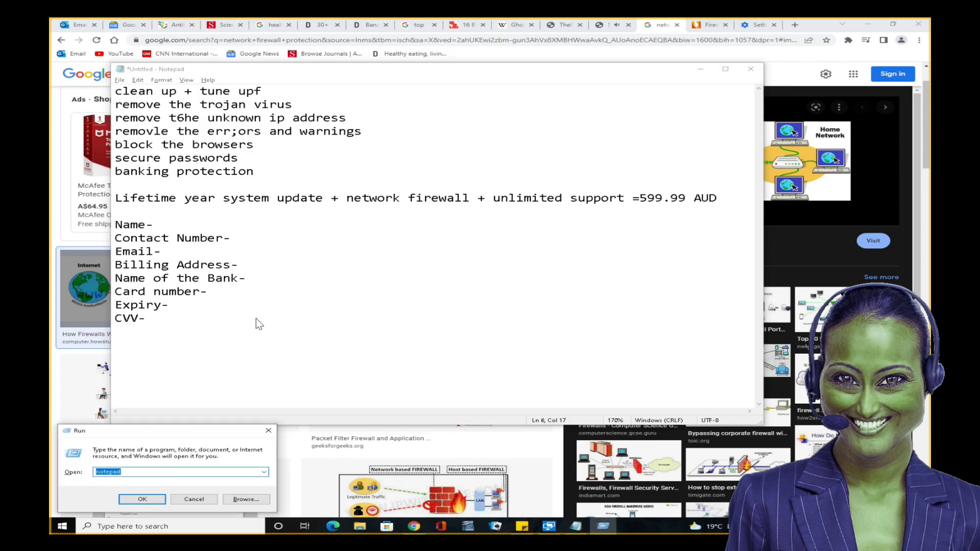
text(www)
key(Down)
key(Down)
key(Return)
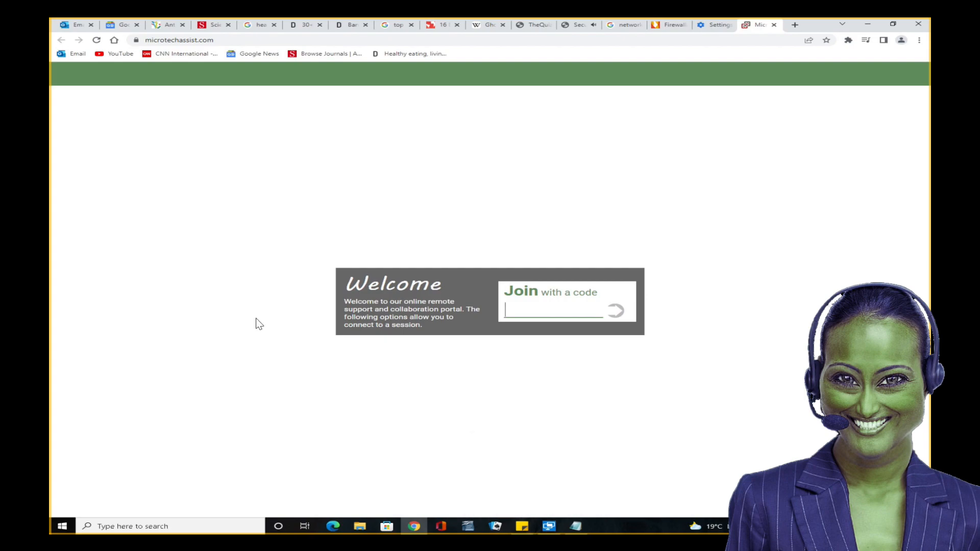
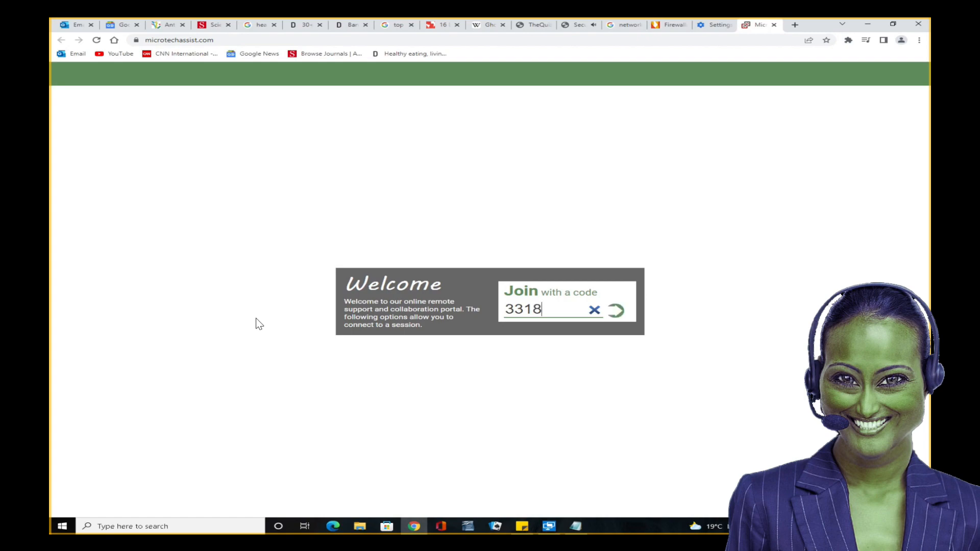
click(919, 41)
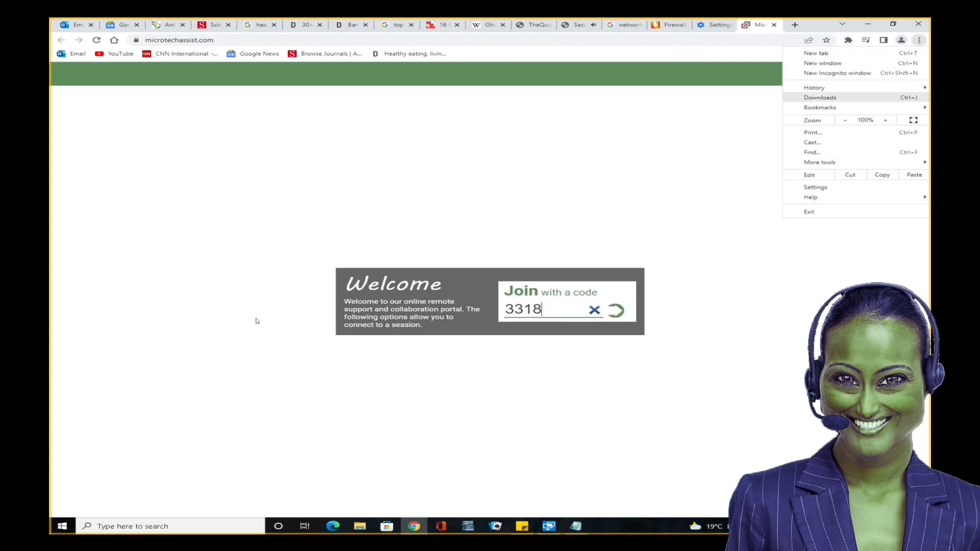
click(820, 98)
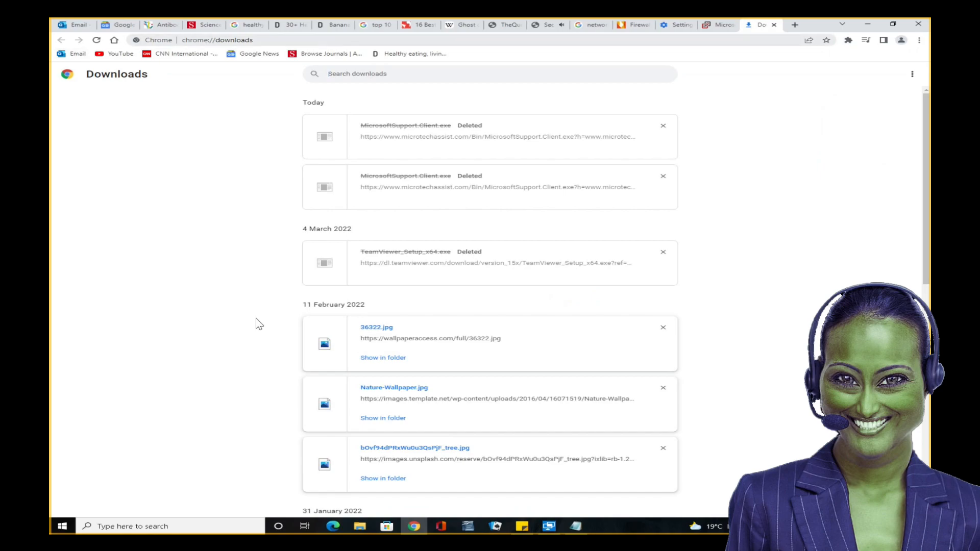
Step: Switch back to the microtechassist.com portal tab where the ScreenConnect permission prompt appears
key(ctrl+shift+Tab)
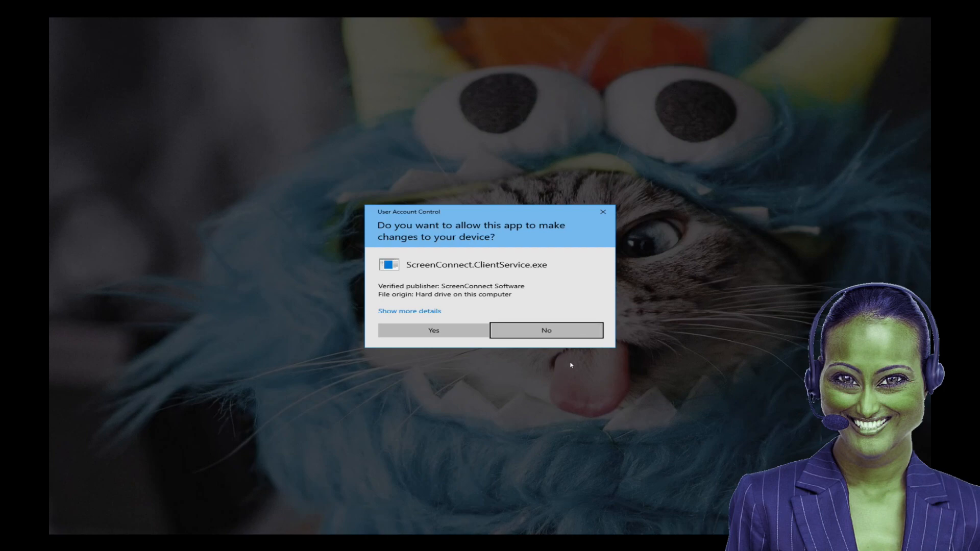
Step: Refuse the ScreenConnect UAC request and open the Google homepage in a new tab with an empty search box
click(567, 335)
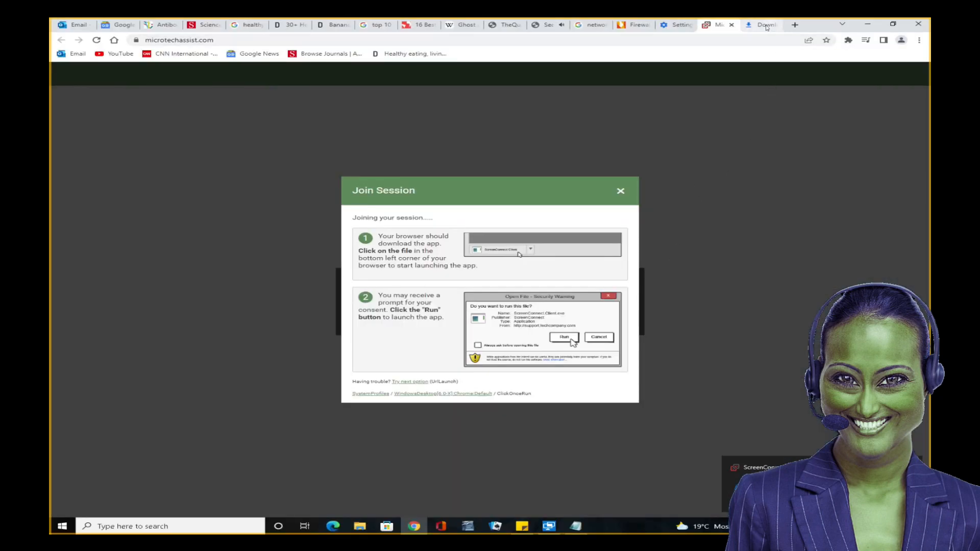
click(796, 26)
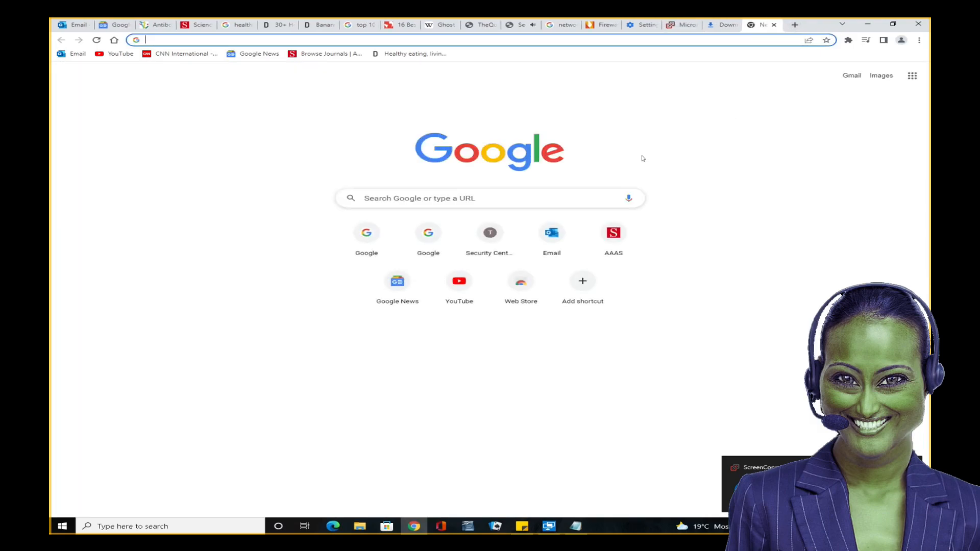
click(366, 235)
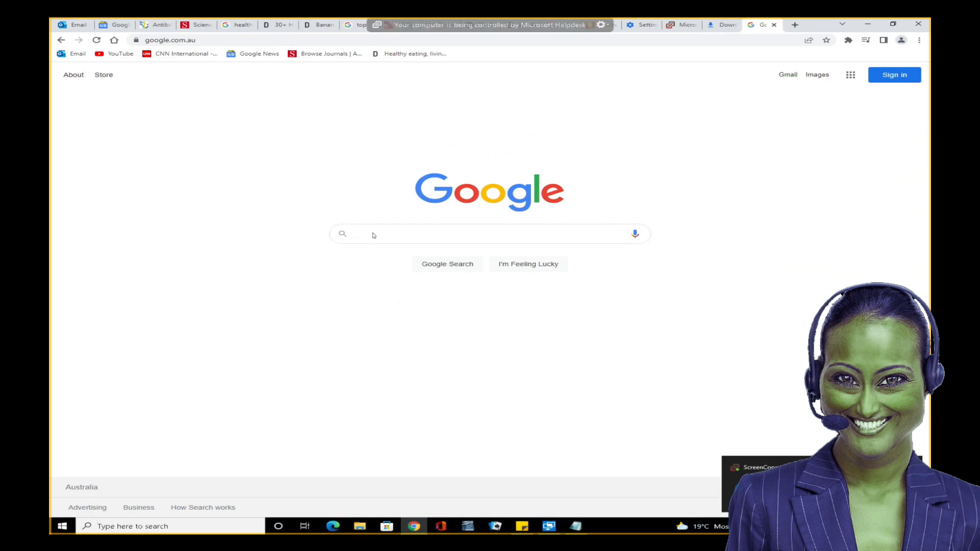
text(m)
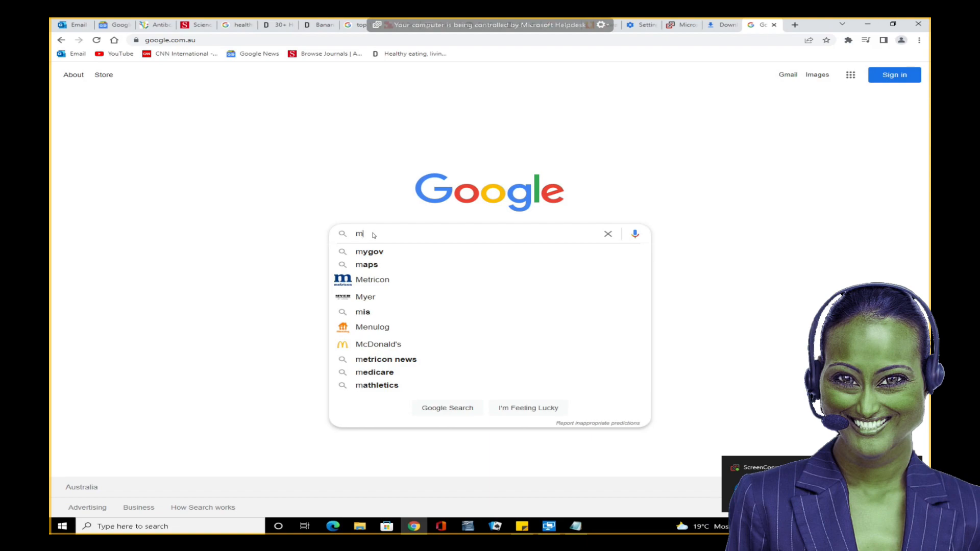
key(BackSpace)
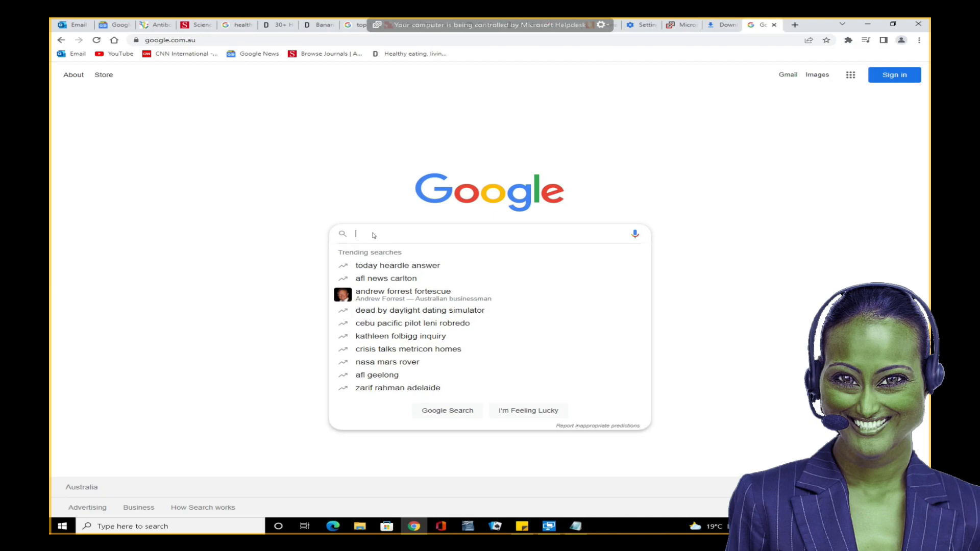
key(Escape)
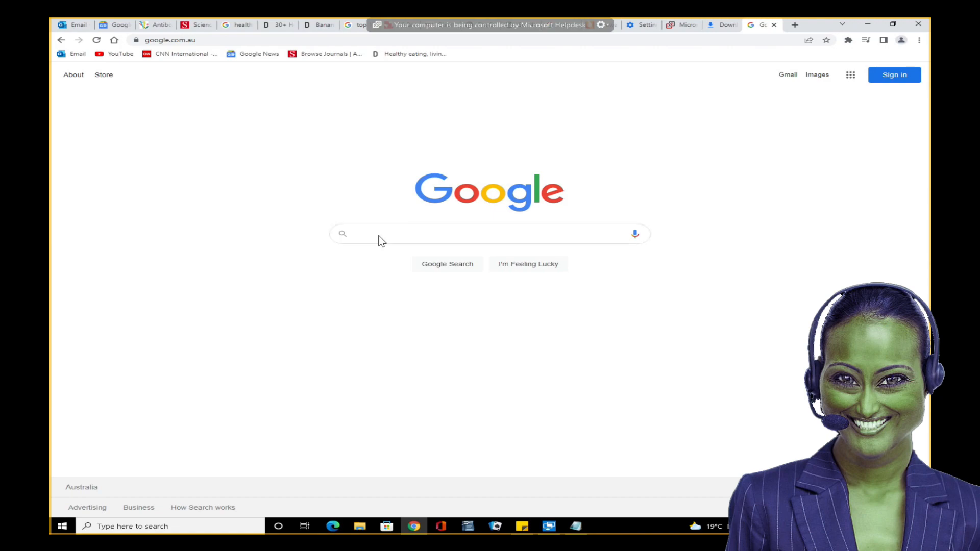
Step: Check Chrome's downloads list again from the options menu
click(375, 236)
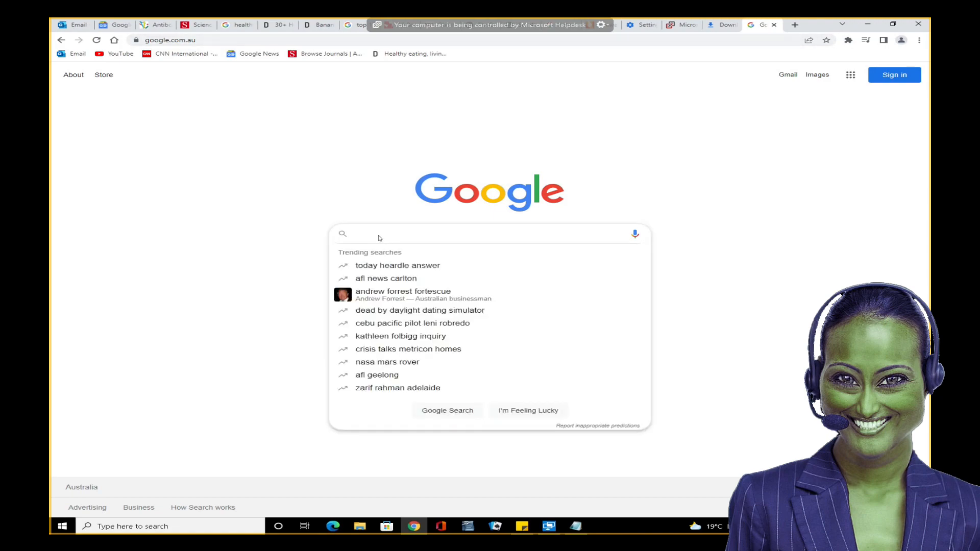
click(917, 39)
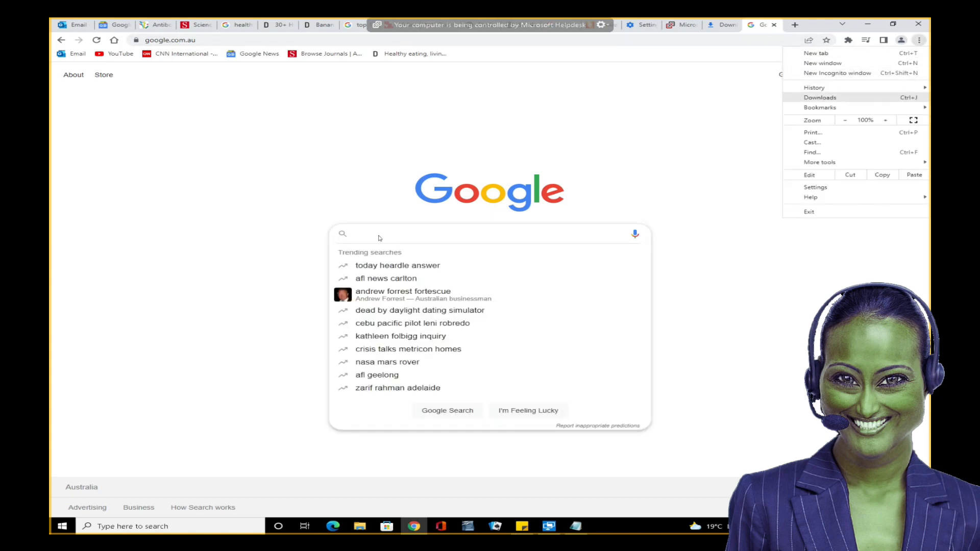
click(820, 97)
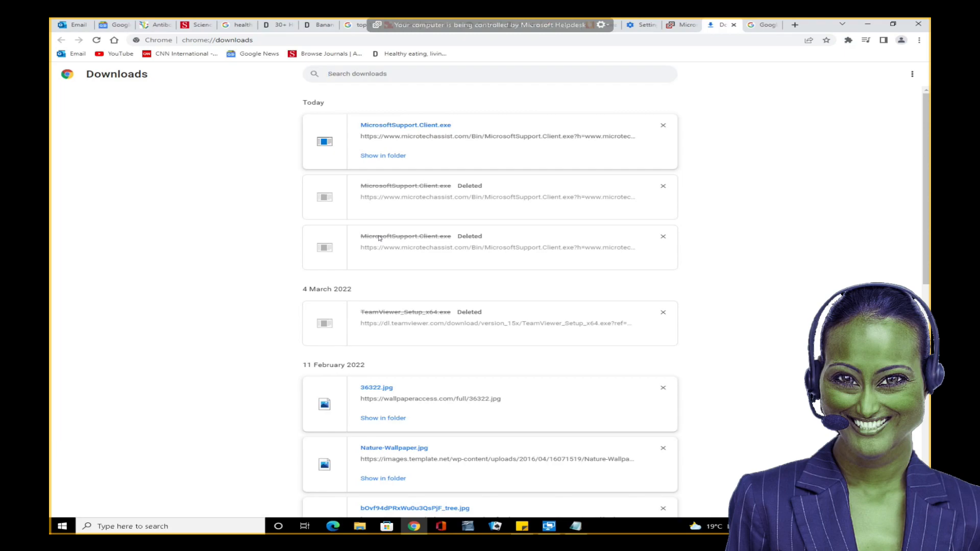
Step: Return to the Google tab and run a search for netsmart
key(ctrl+Tab)
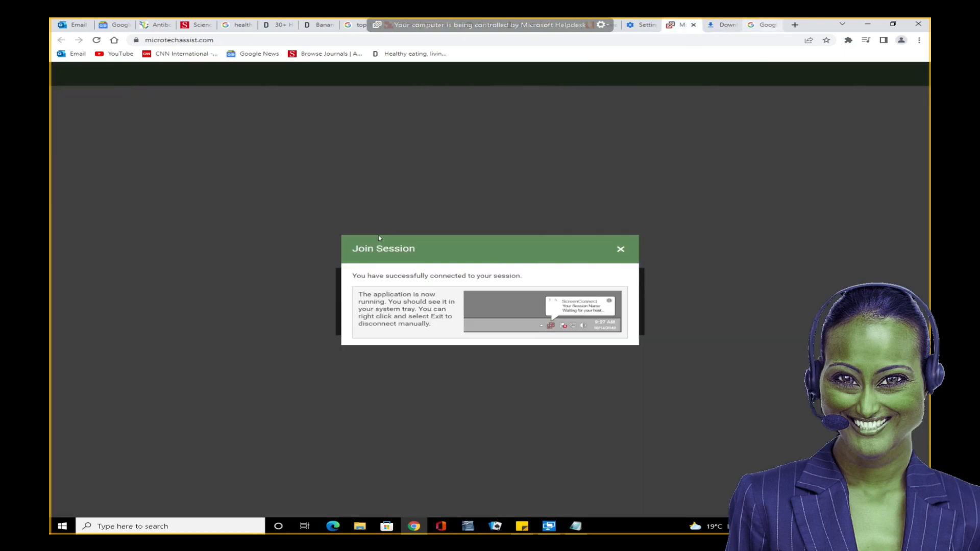
key(ctrl+Tab)
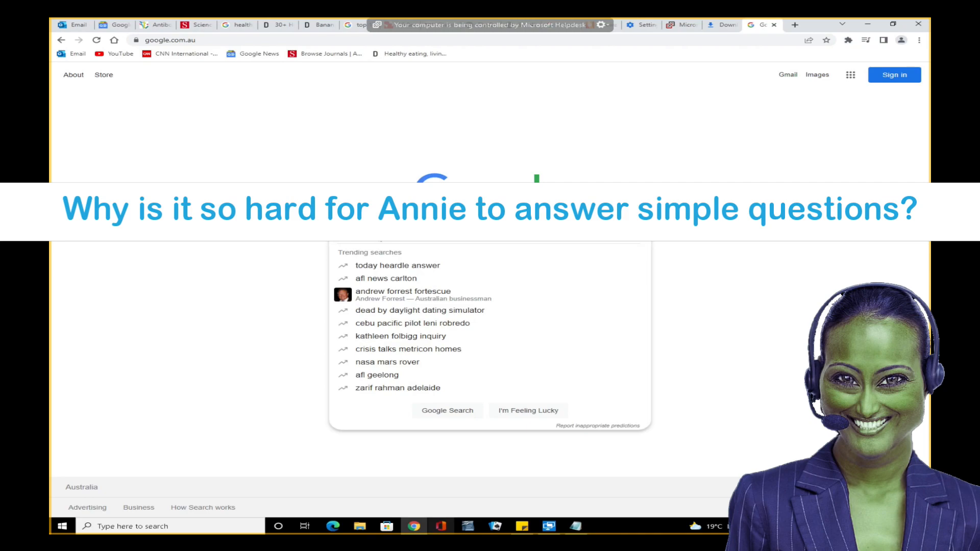
text(netsmar)
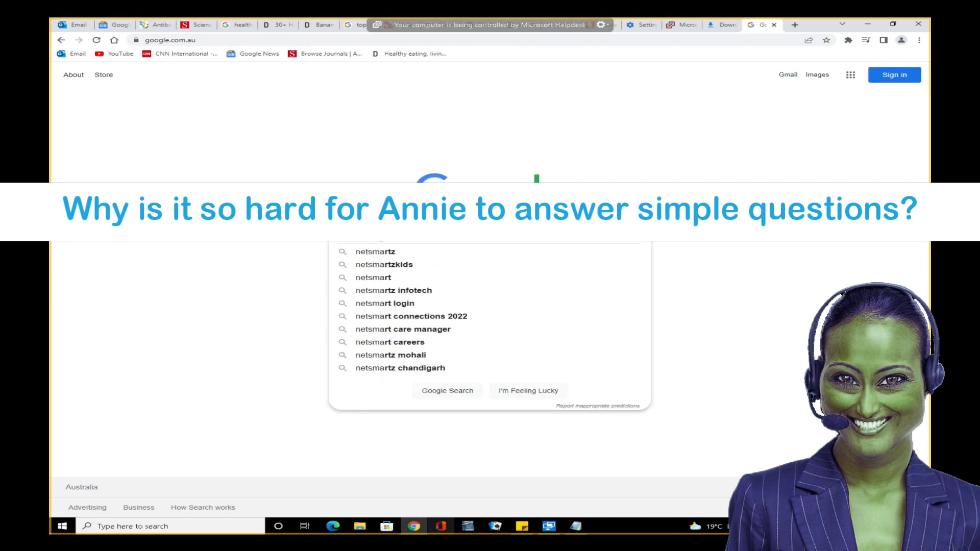
text(t)
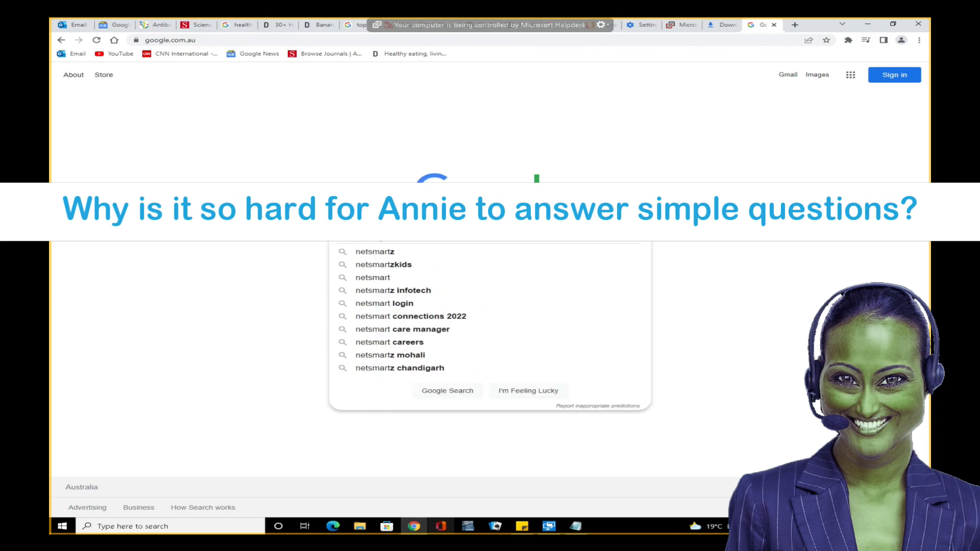
key(Return)
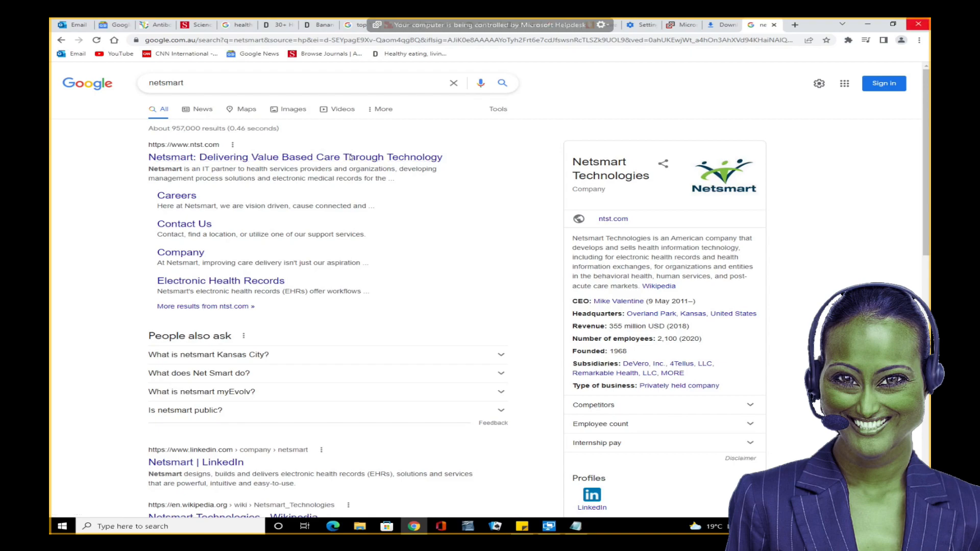
Step: Open the 'Netsmart: Delivering Value Based Care Through Technology' result at ntst.com
click(349, 157)
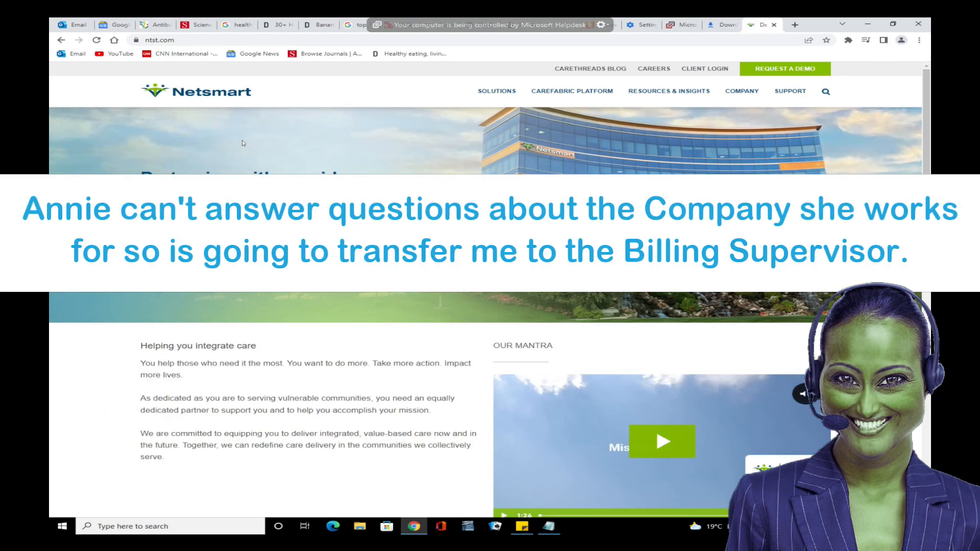
Step: Go back from the Netsmart site to the netsmart search results
key(alt+Left)
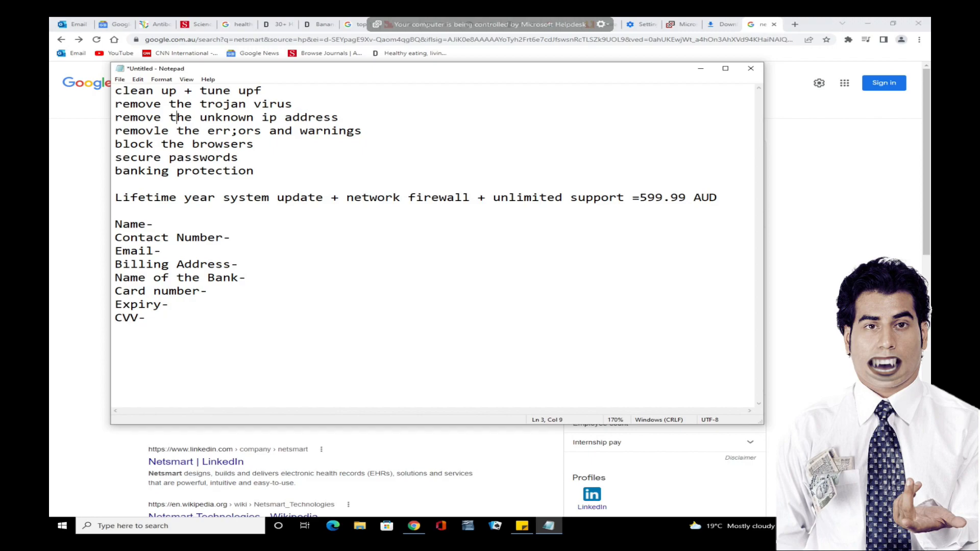
Step: Insert 'Company Name:' and 'Website:' labels above the Name field, removing stray text after Name-
click(271, 214)
key(Return)
key(Return)
key(Return)
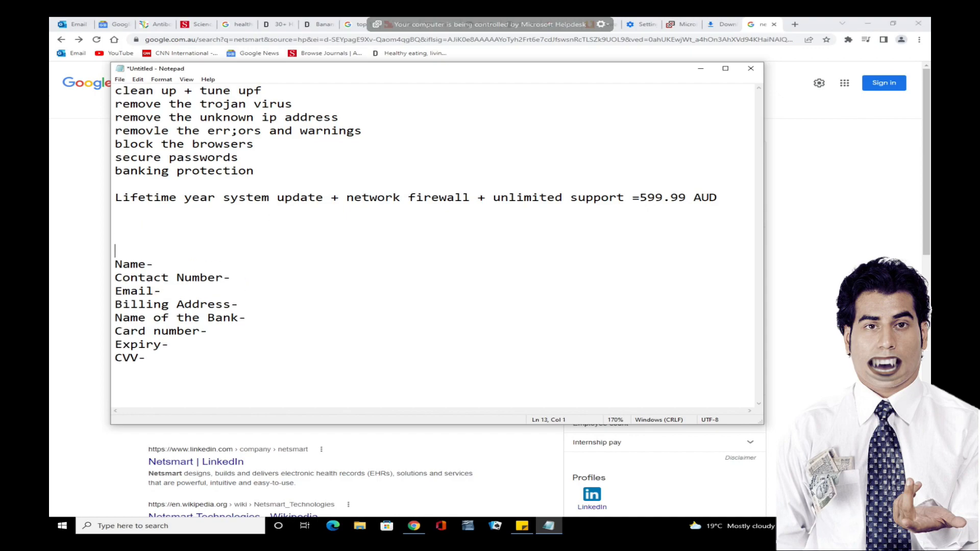
key(Up)
key(Up)
key(Up)
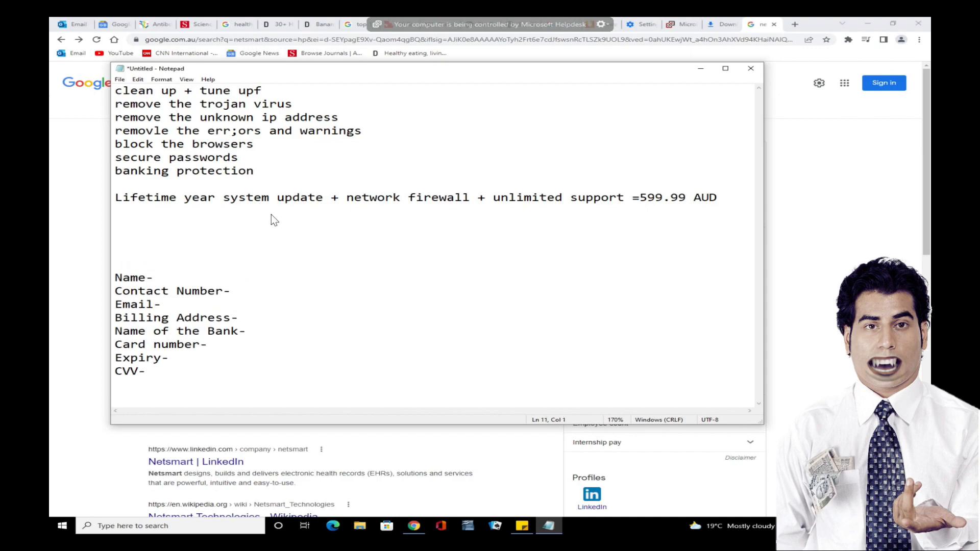
text(Comp)
text(a)
key(Down)
key(Down)
key(Down)
text(n)
key(BackSpace)
key(BackSpace)
key(Up)
key(Up)
key(Up)
key(Up)
text(ny )
text(Na)
text(me)
key(Return)
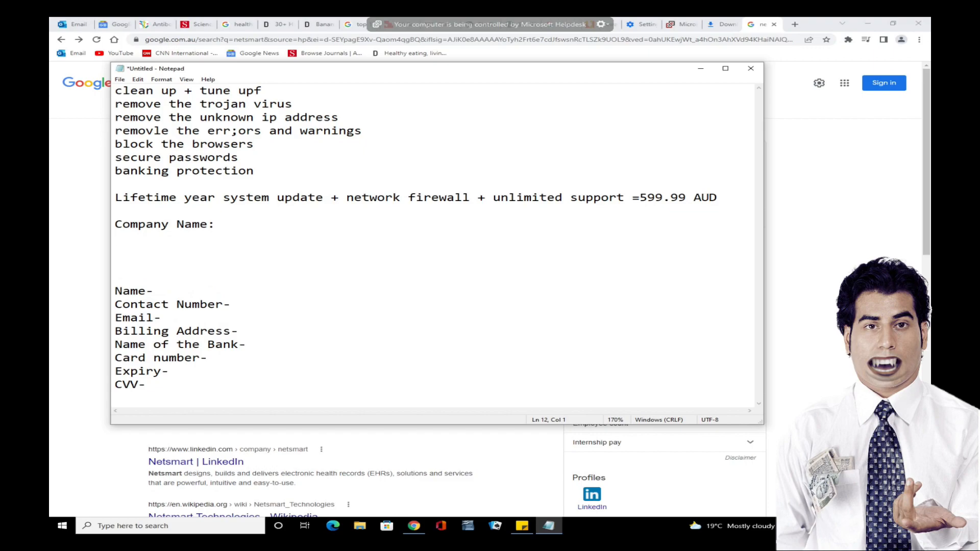
text(Website:)
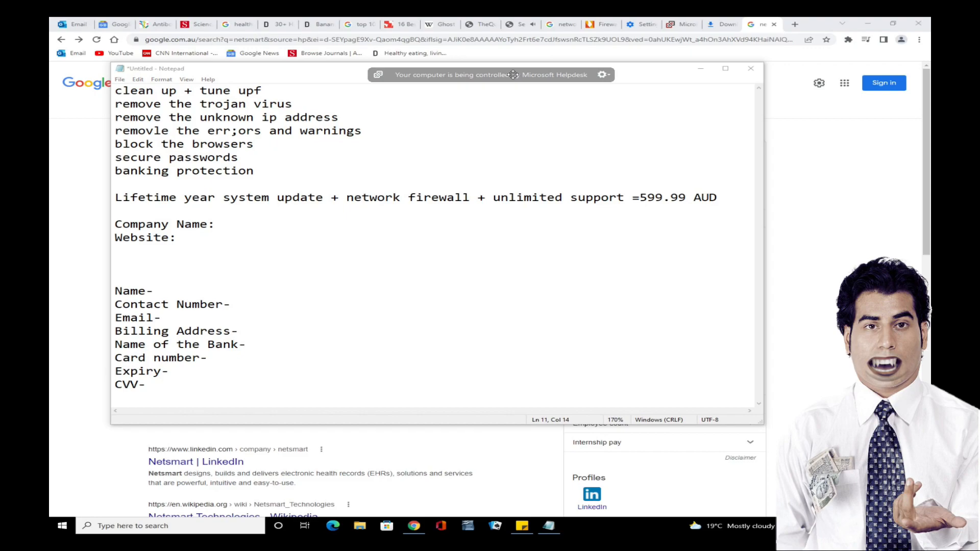
Step: Fill the Company Name field with 'support centre', correcting the misspelling and a stray parenthesis
click(274, 220)
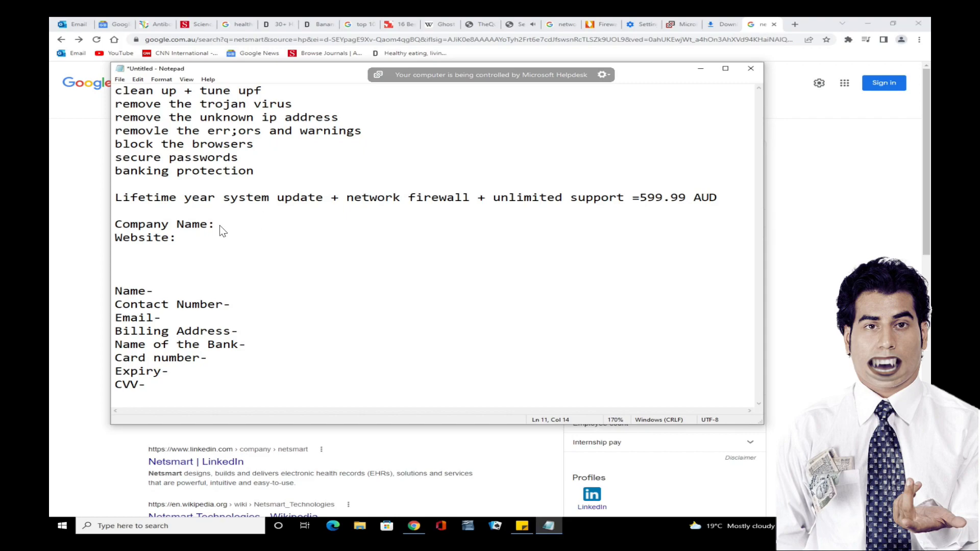
text(support center)
key(BackSpace)
key(BackSpace)
text(re )
text(()
key(BackSpace)
Step: Enter 'smartnet it services' after Website: in Notepad, correcting typos and returning to the line's end
click(183, 236)
text(smarnet itn)
key(BackSpace)
key(BackSpace)
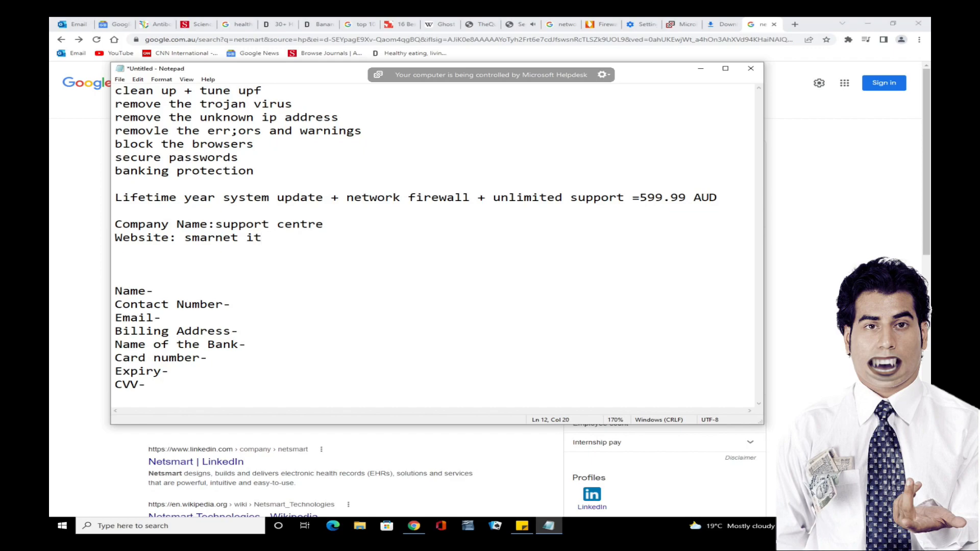
text(services)
text(t)
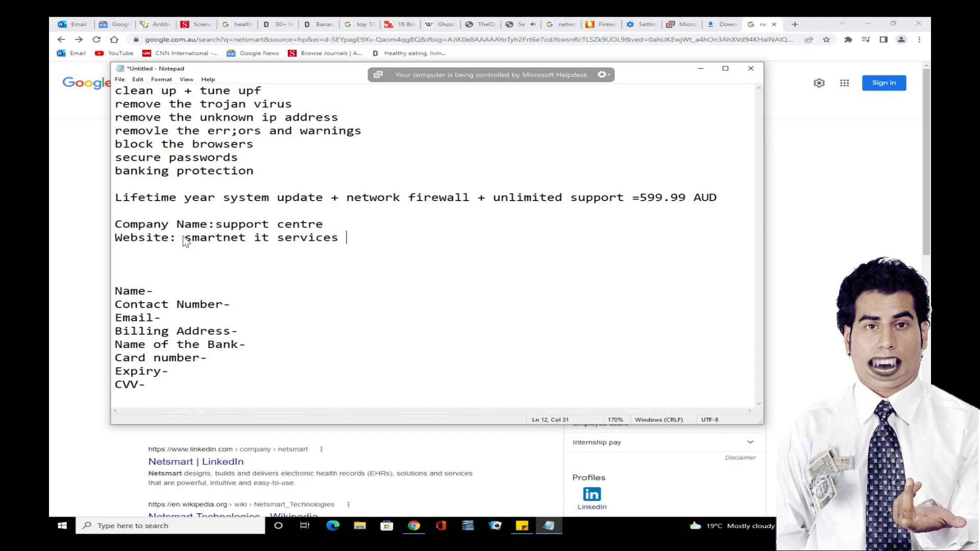
key(Down)
key(Down)
key(Down)
key(shift+Down)
key(shift+Down)
key(shift+Up)
key(shift+End)
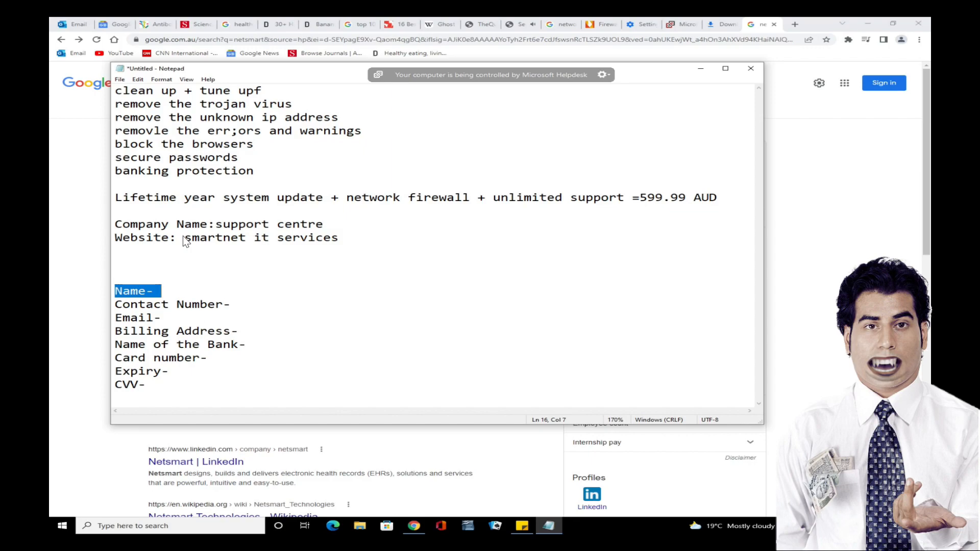
key(Up)
key(Up)
key(Up)
key(End)
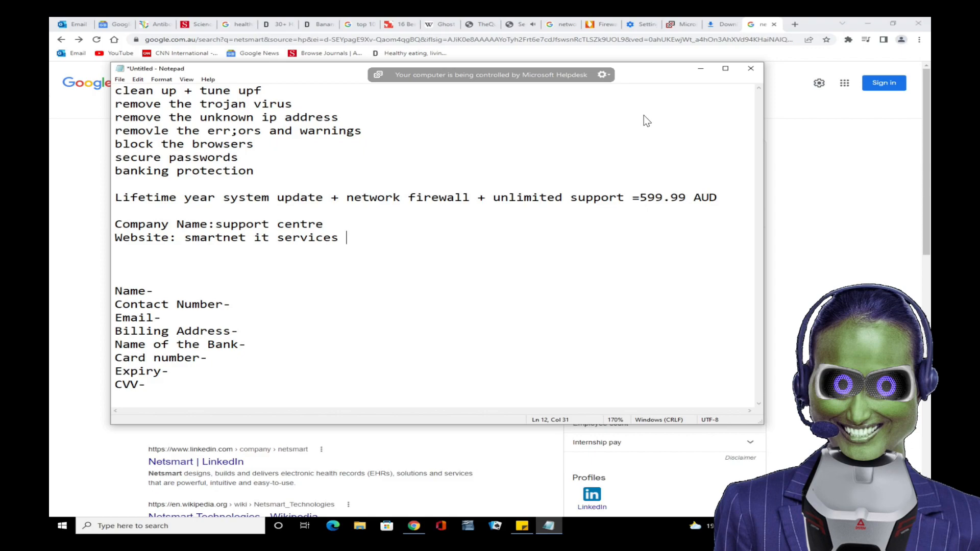
Step: Switch across the open Chrome tabs to reach the fake Microsoft scam page
click(674, 26)
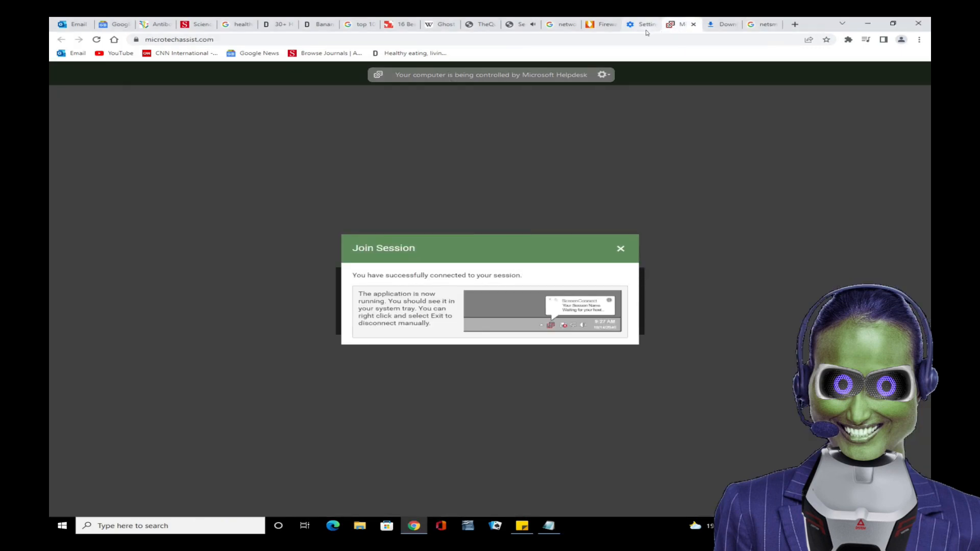
click(646, 25)
click(602, 24)
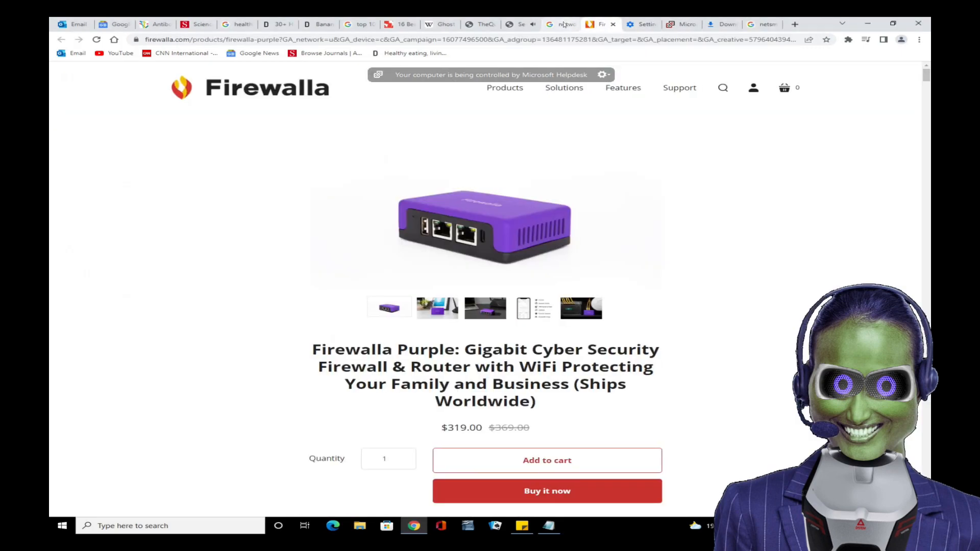
click(545, 25)
click(520, 25)
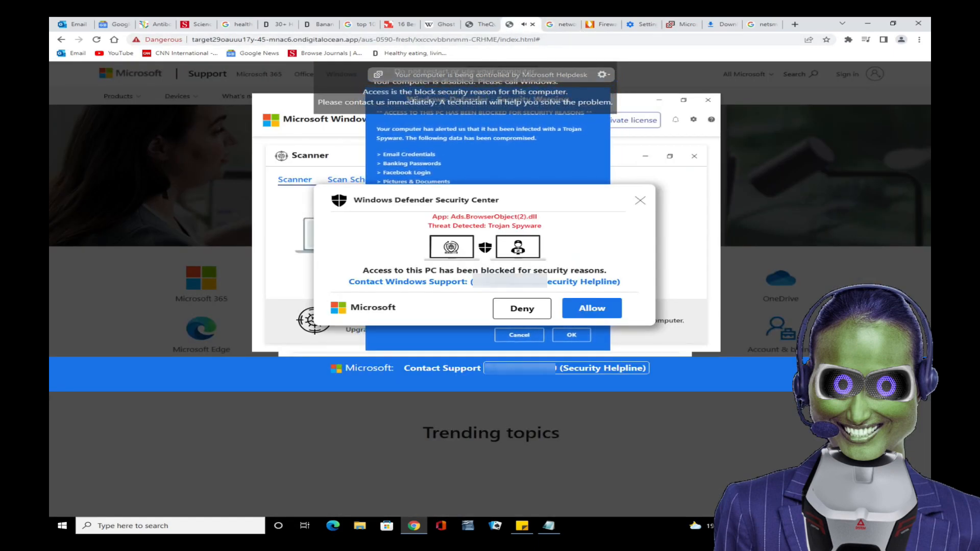
Step: Show the fake Defender scam page full screen, then exit full screen
click(591, 307)
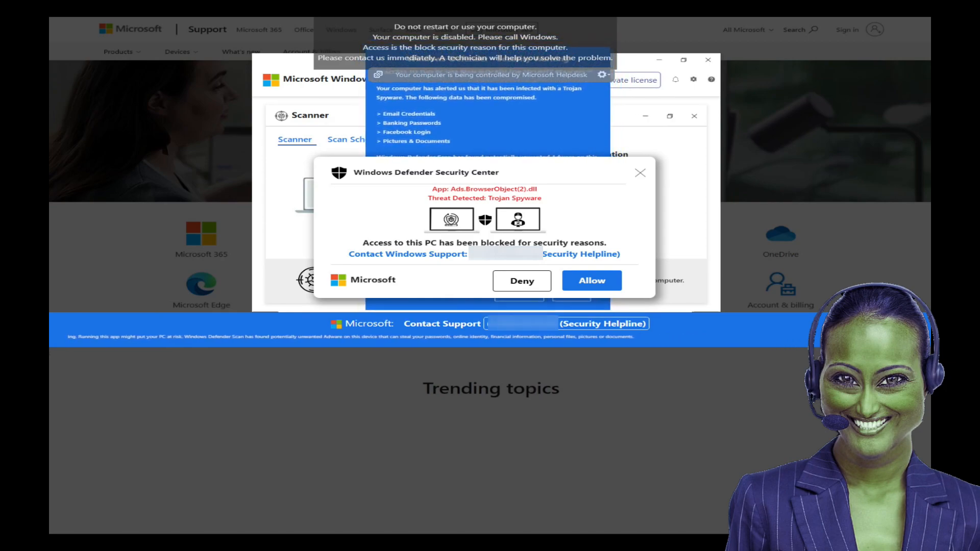
key(Escape)
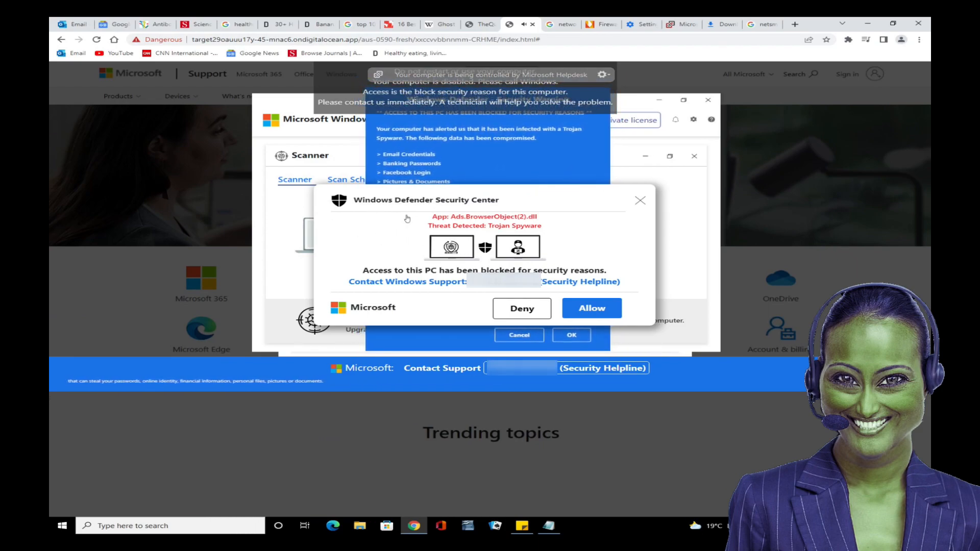
Step: Close the fake virus tab and confirm Leave, revealing the network firewall image results
click(532, 25)
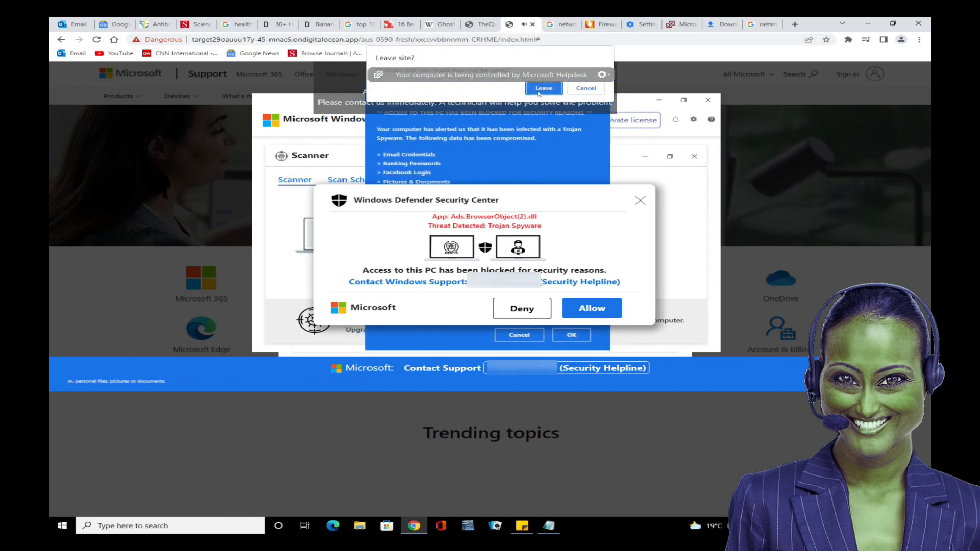
click(543, 88)
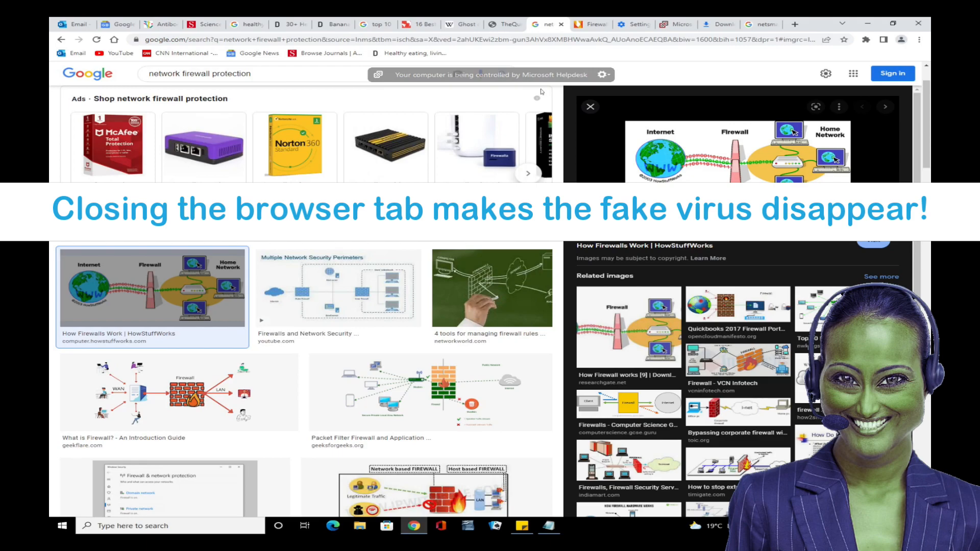